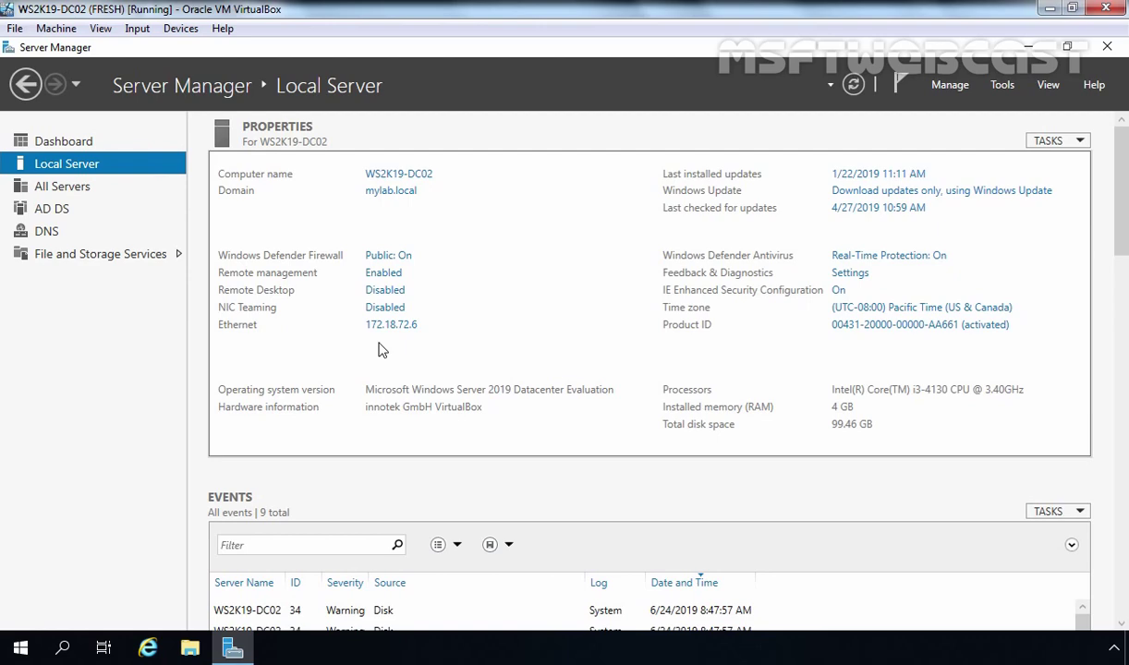
# Step: Initialize Disk 1 with the MBR (Master Boot Record) partition style in Disk Management and minimize its window
pyautogui.rightClick(21, 650)
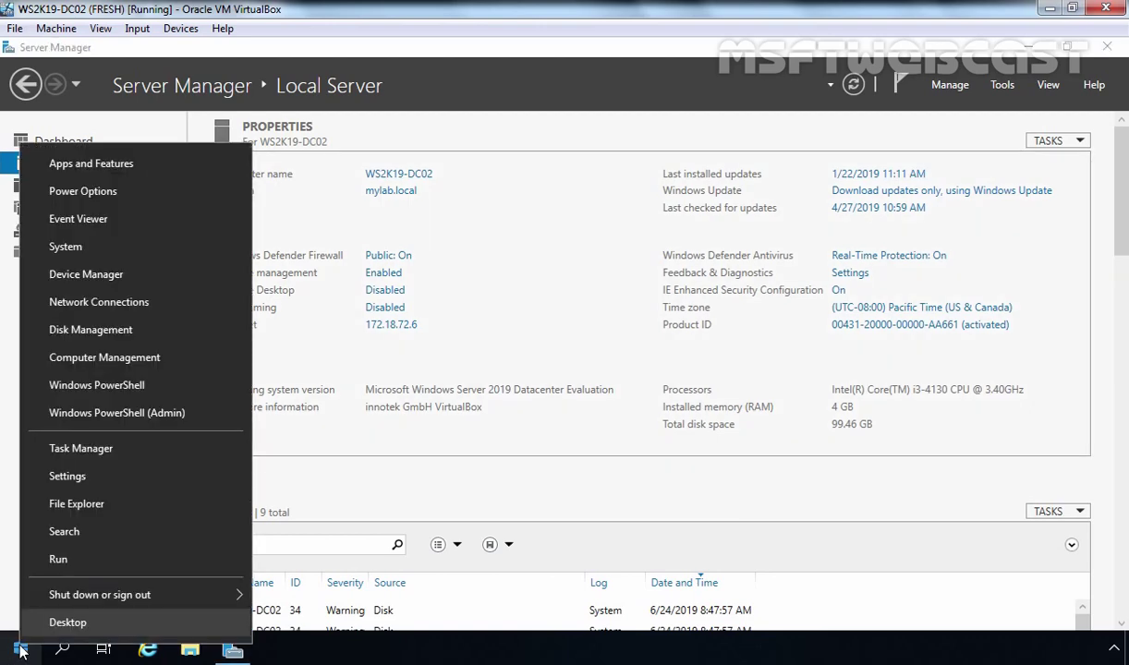
pyautogui.click(104, 344)
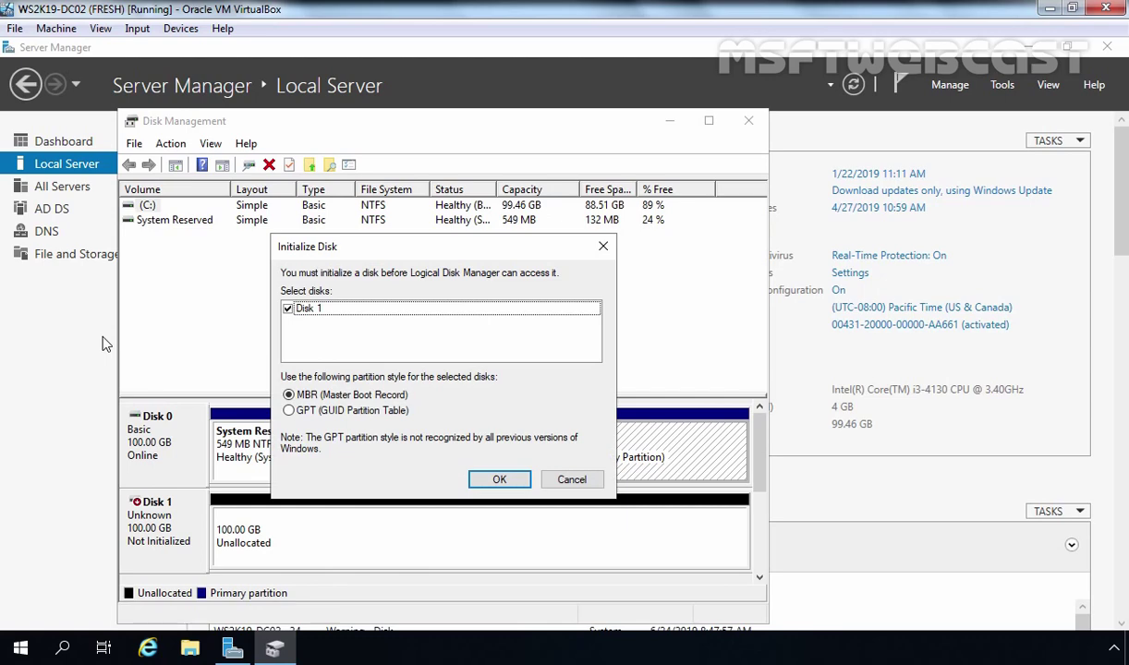
pyautogui.click(498, 480)
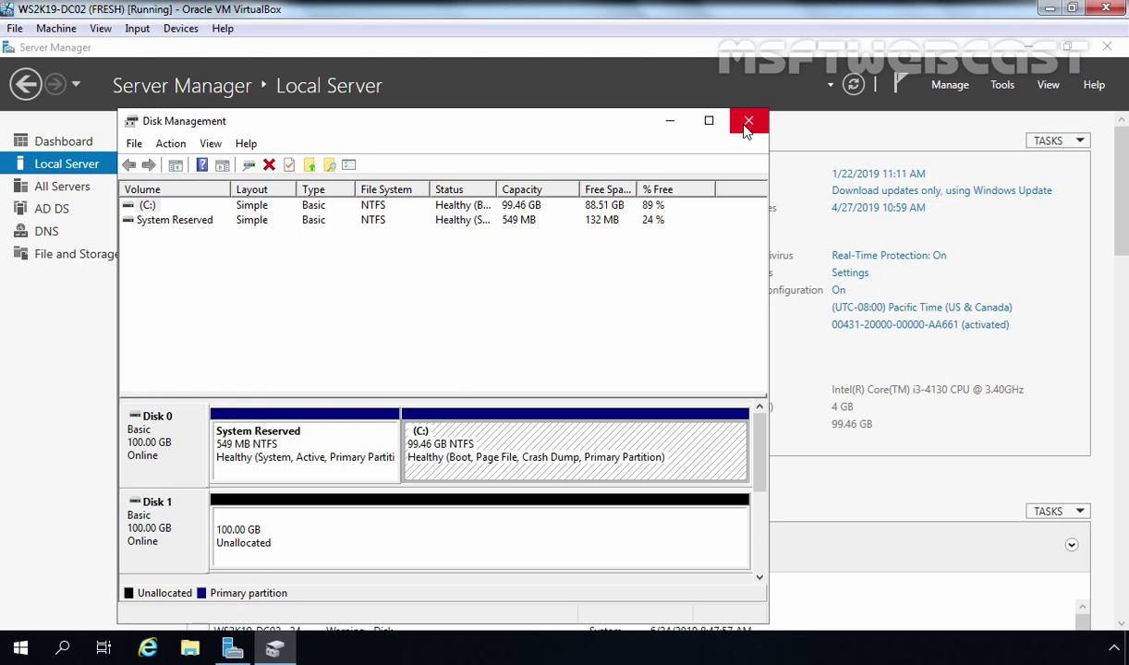
pyautogui.click(671, 124)
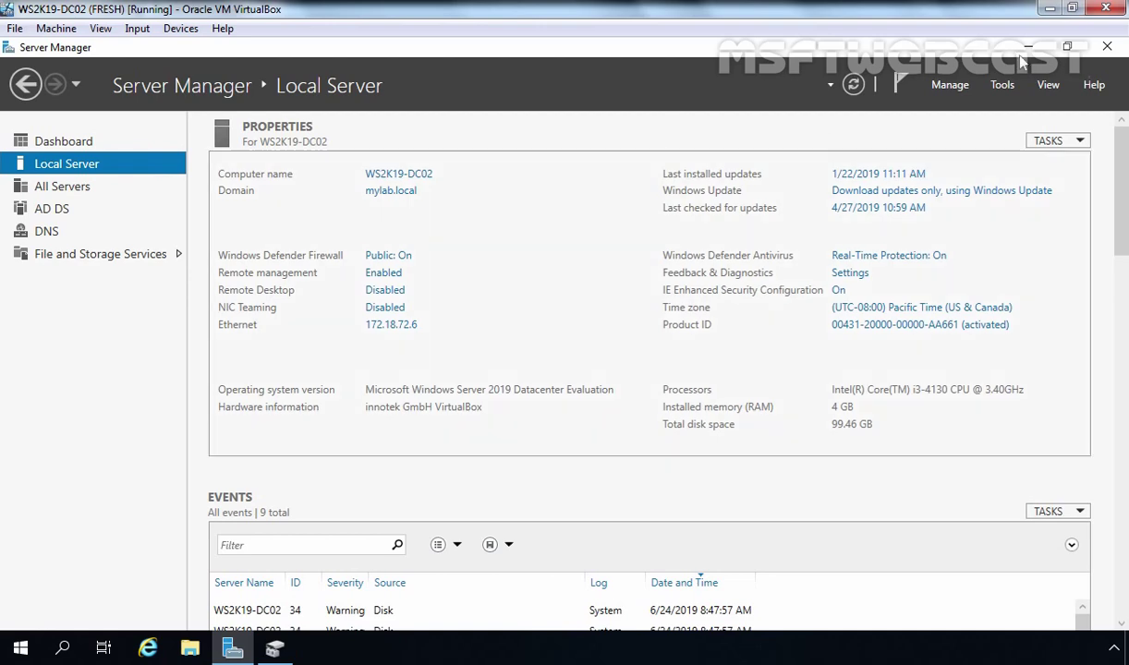
# Step: Start adding roles and features as a role-based installation on WS2K19-DC02.mylab.local, continuing to feature selection without adding roles
pyautogui.click(952, 88)
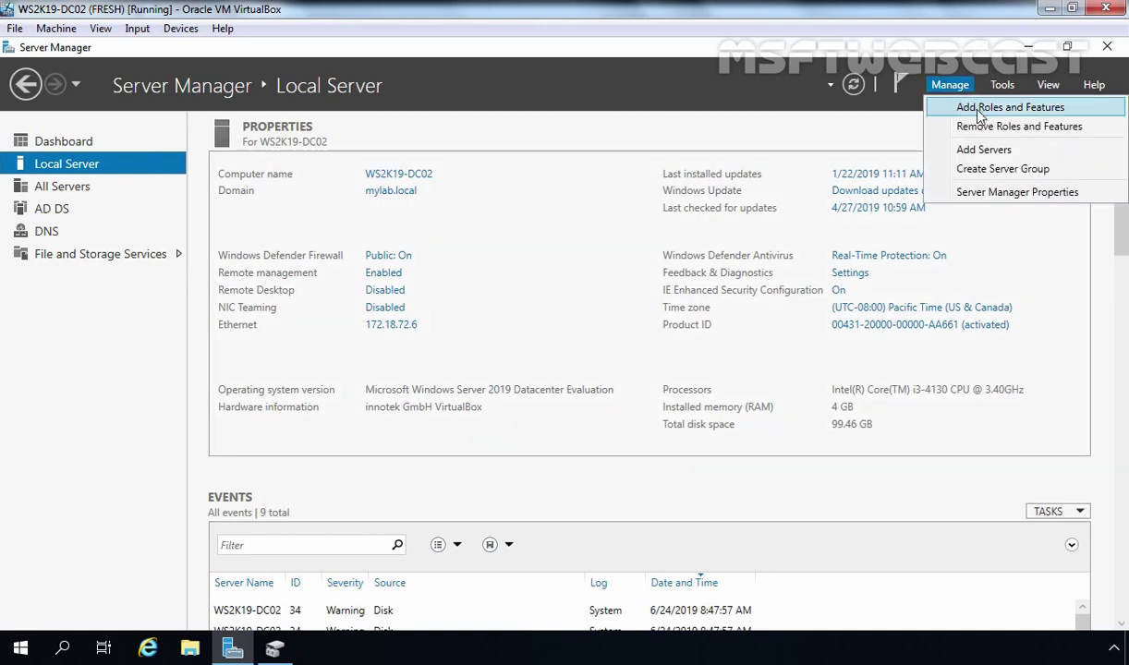
pyautogui.click(1028, 111)
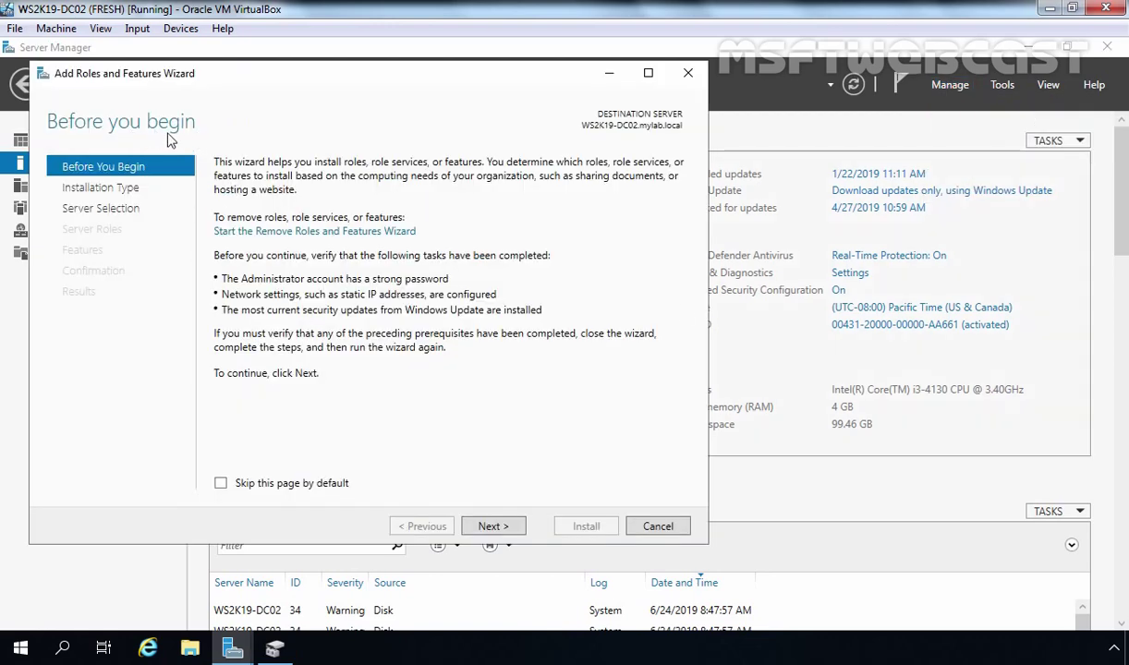
pyautogui.click(490, 527)
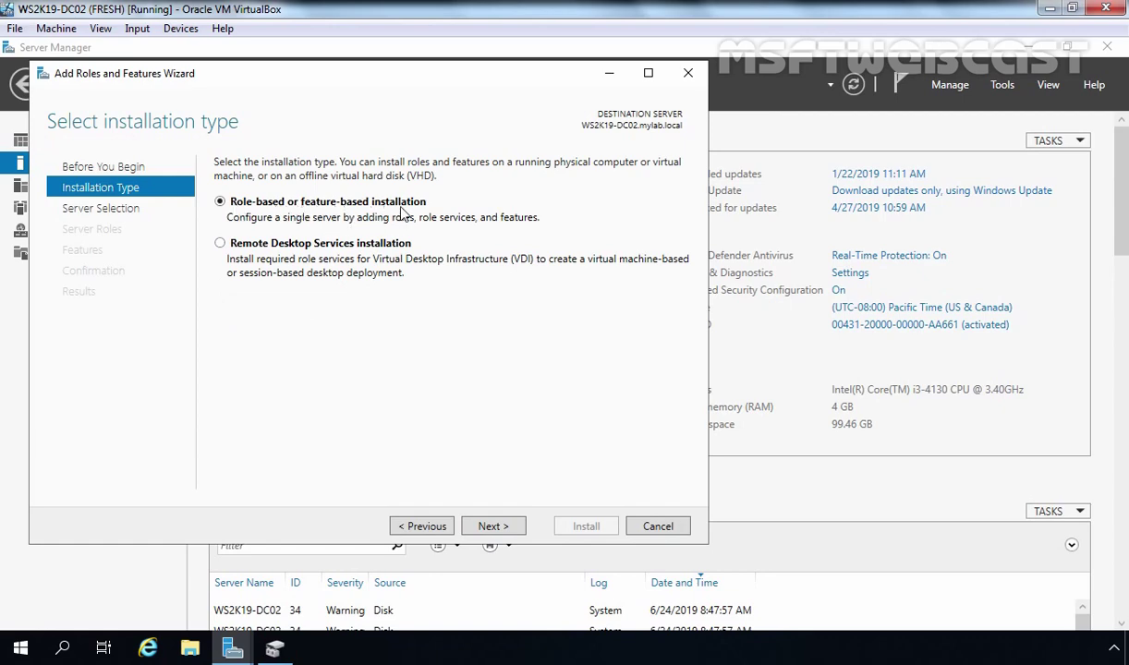
pyautogui.click(492, 527)
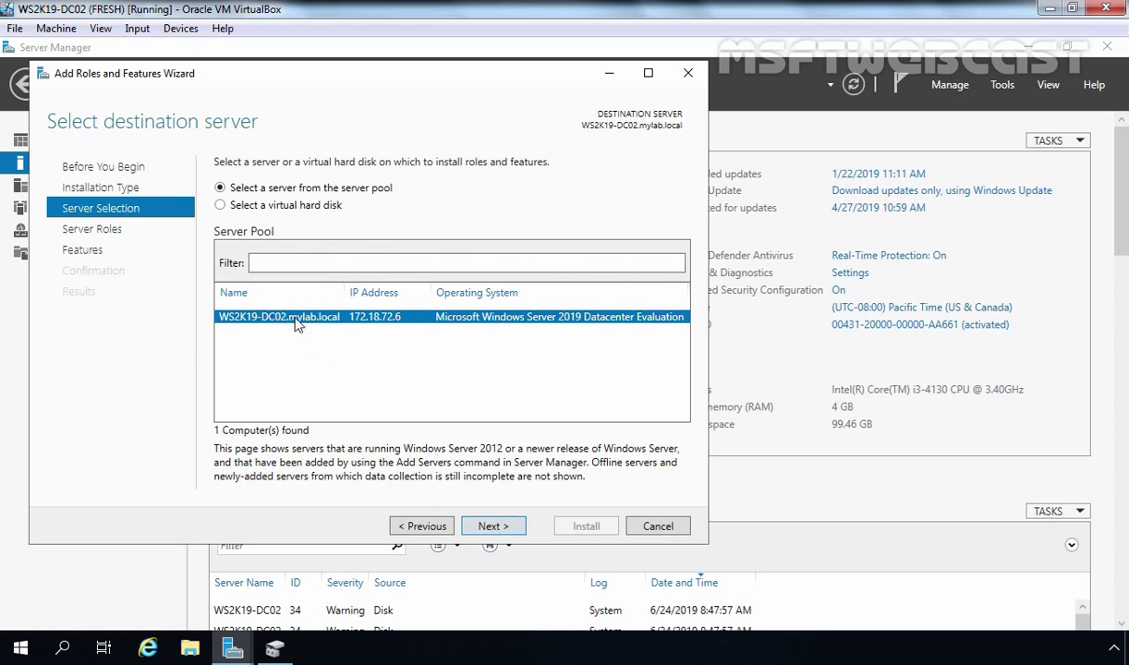
pyautogui.click(492, 527)
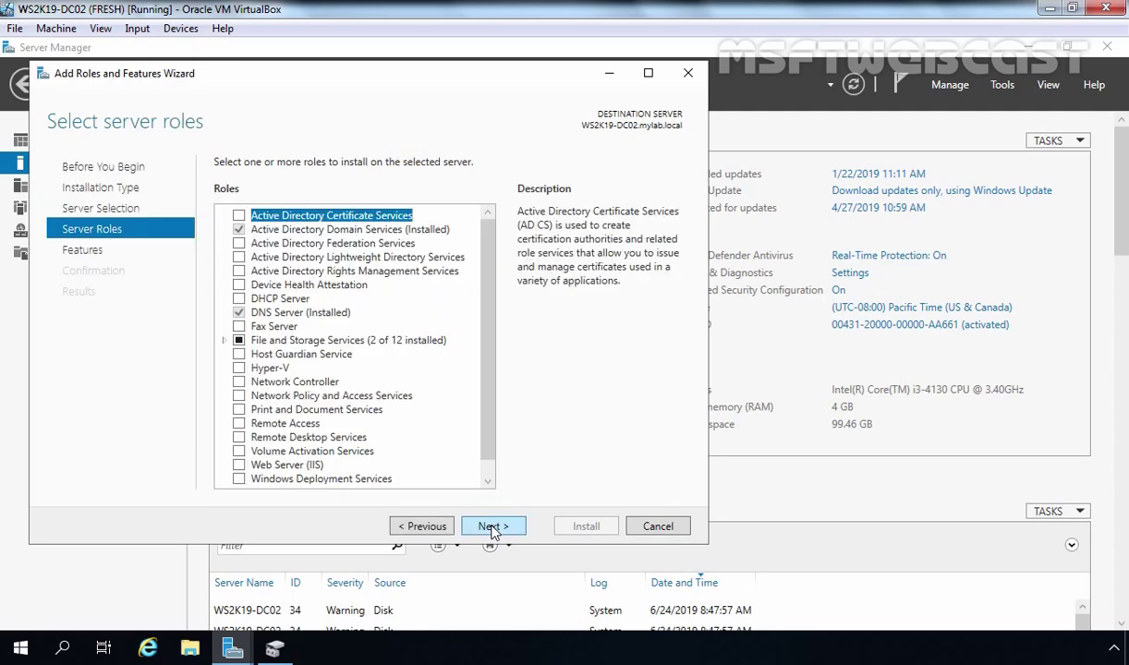
pyautogui.click(492, 527)
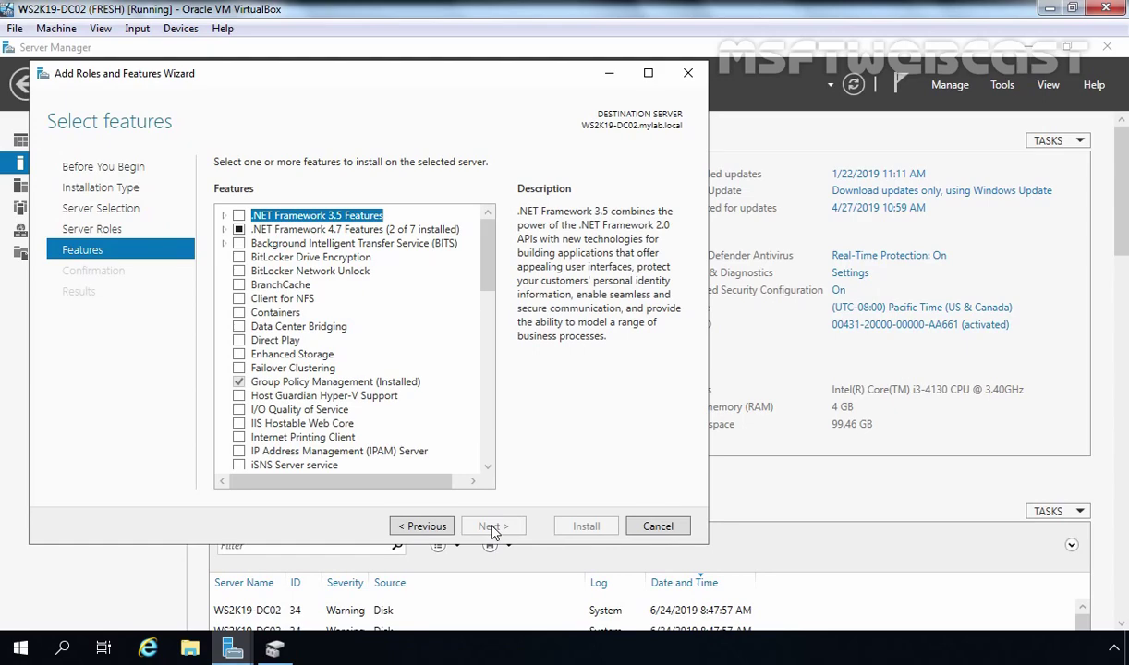
# Step: Install the Windows Server Backup feature and close the wizard once the installation finishes
pyautogui.moveTo(490, 268); pyautogui.dragTo(499, 444)
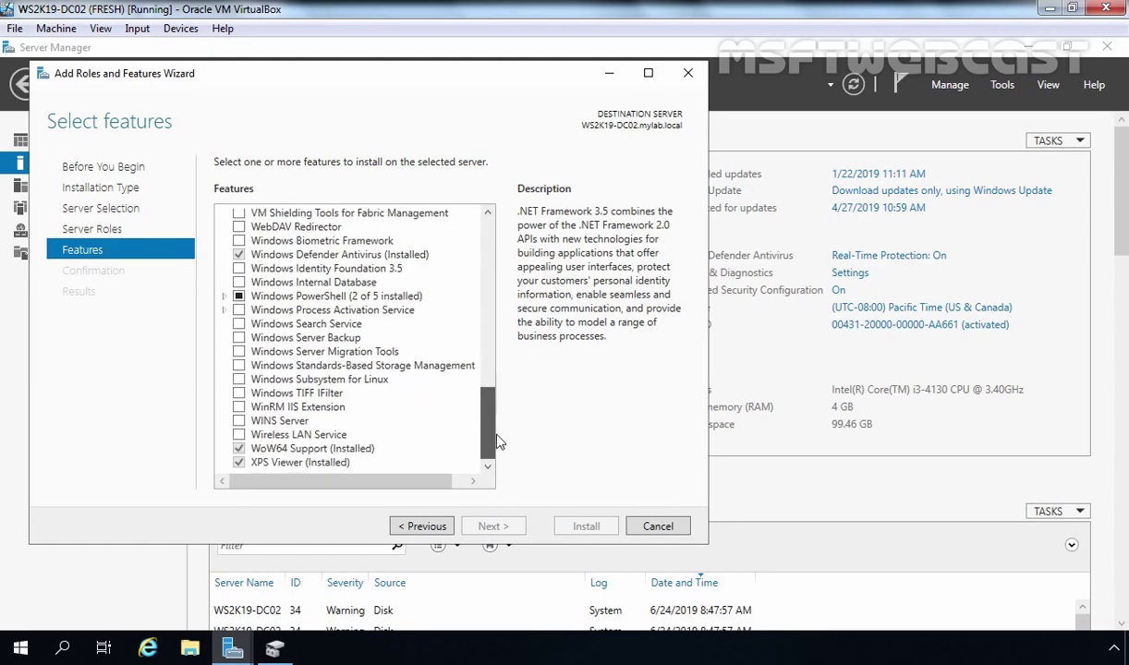
pyautogui.click(238, 339)
pyautogui.click(239, 338)
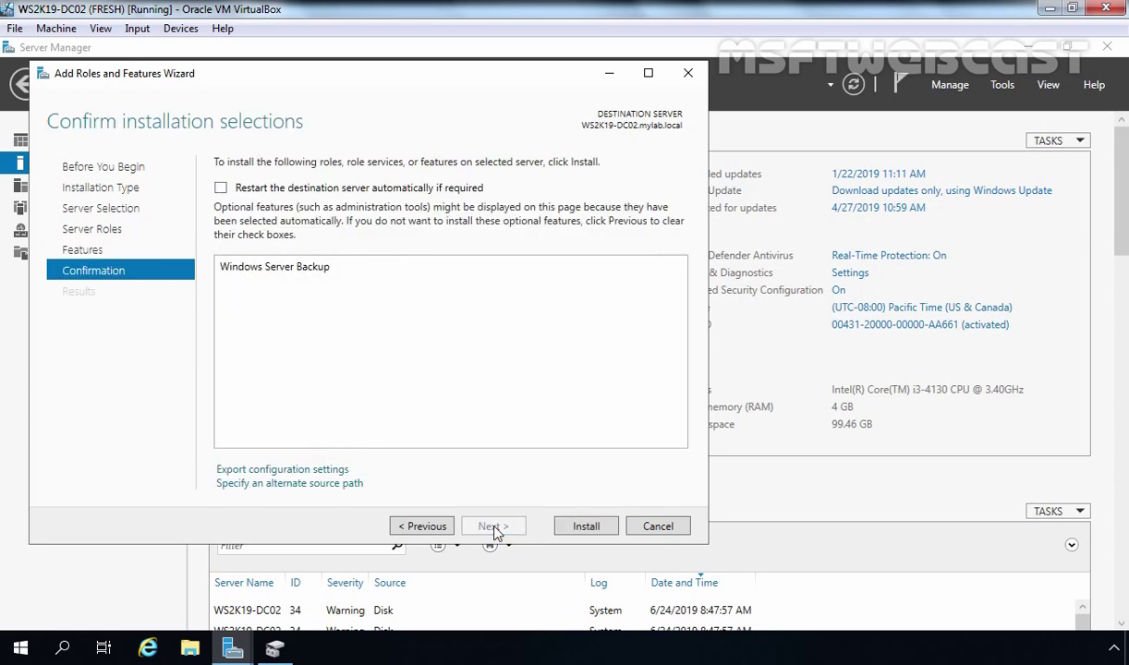
pyautogui.click(586, 527)
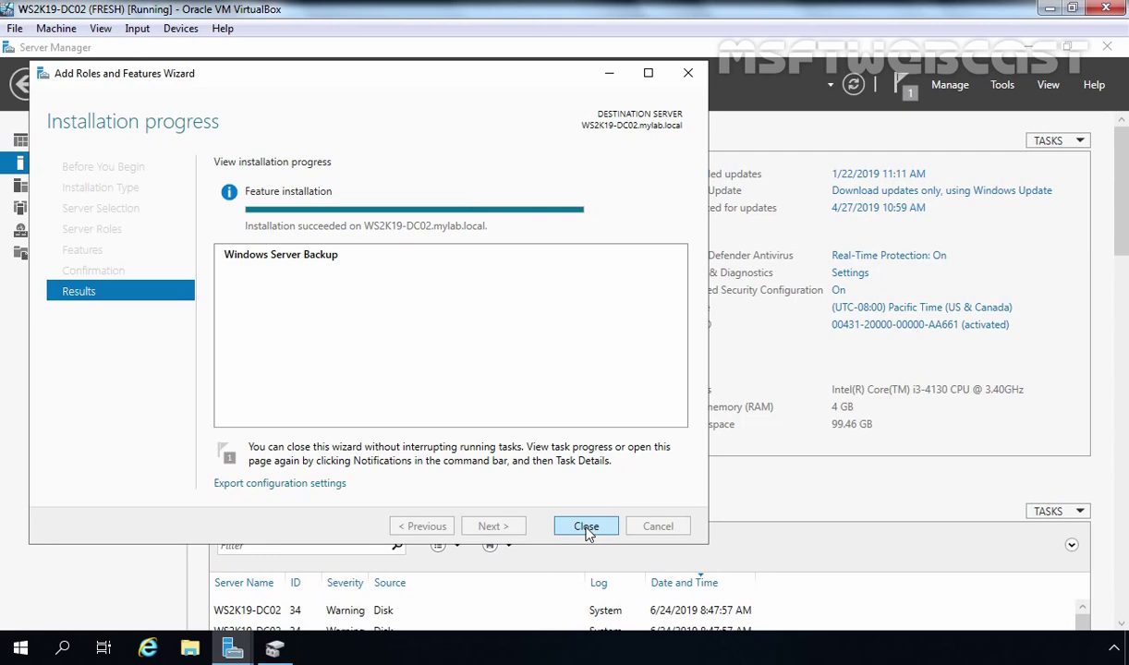
pyautogui.click(586, 526)
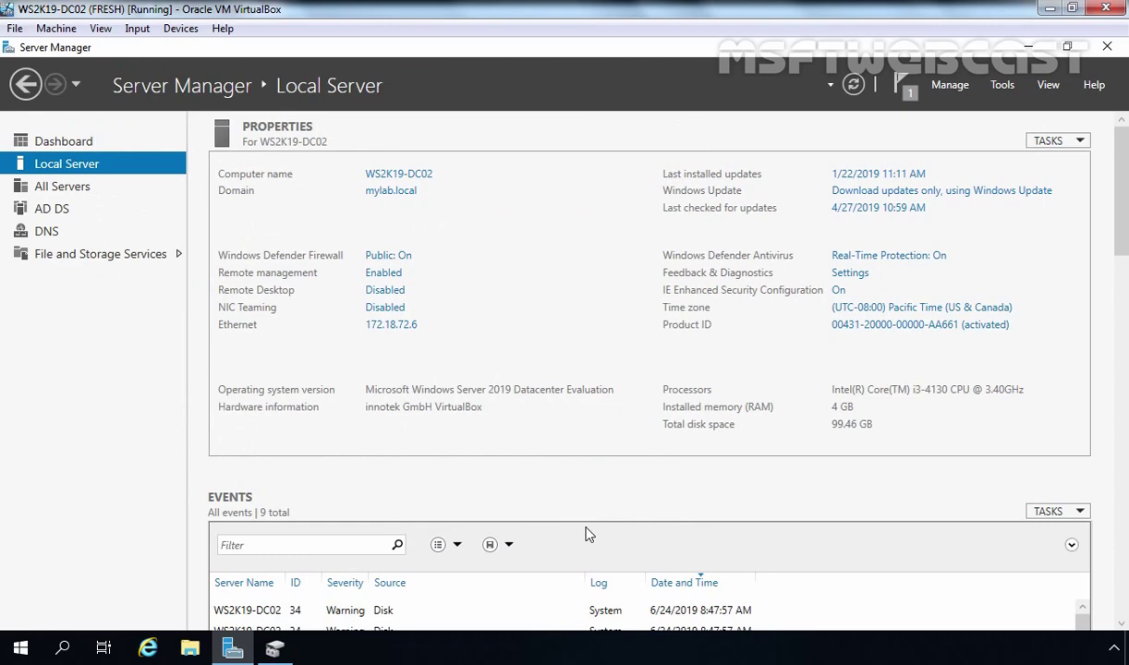
# Step: Open the Windows Server Backup console from Server Manager and go to Local Backup
pyautogui.click(1005, 89)
pyautogui.scroll(-3, 946, 380)
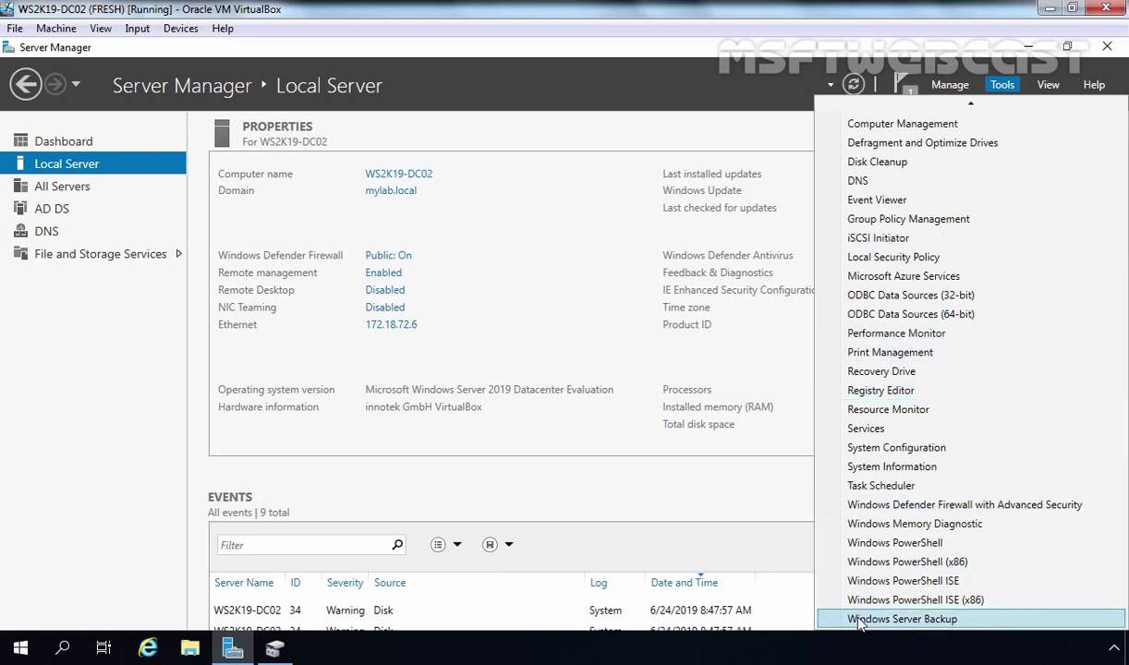
pyautogui.click(938, 621)
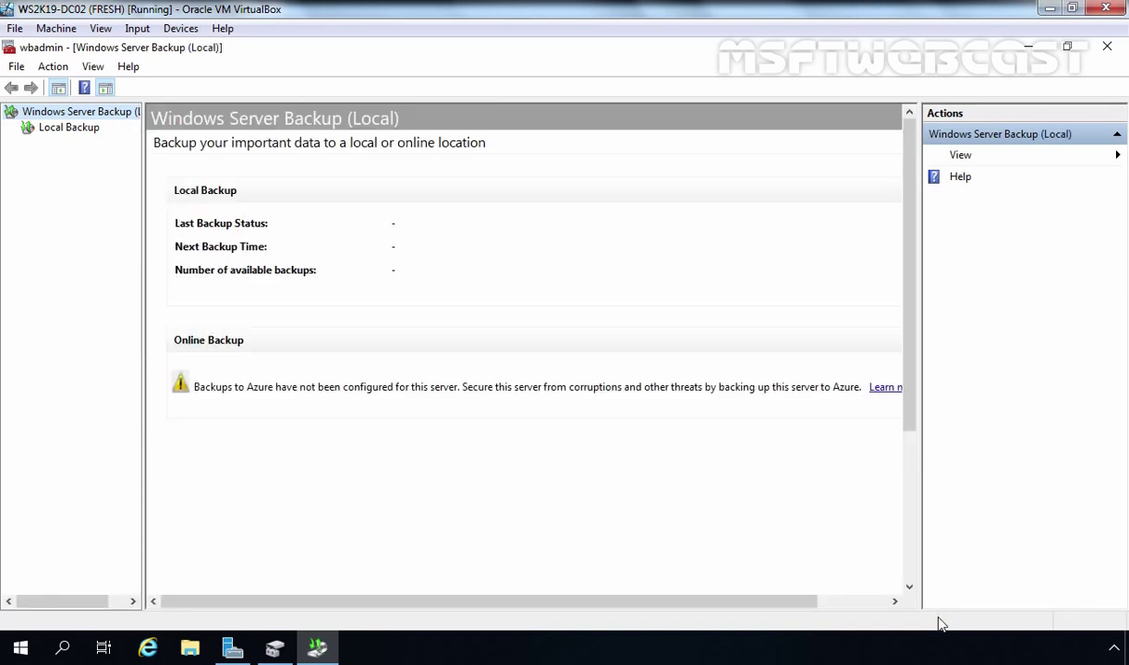
pyautogui.click(69, 129)
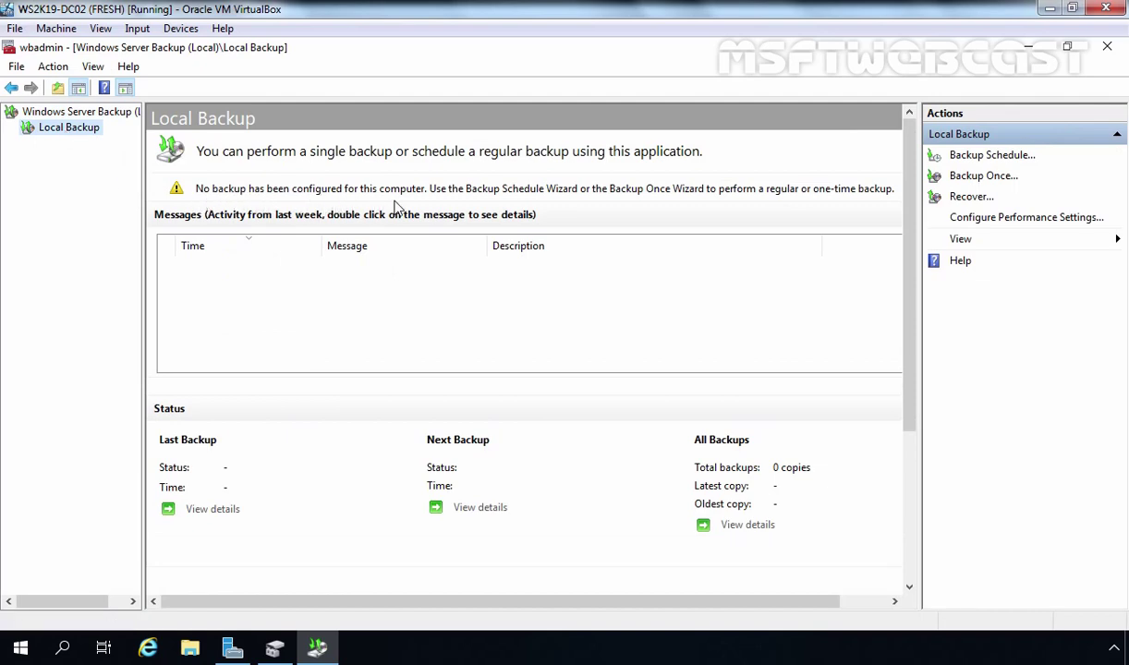
# Step: Start a new backup schedule using the Custom configuration
pyautogui.click(983, 159)
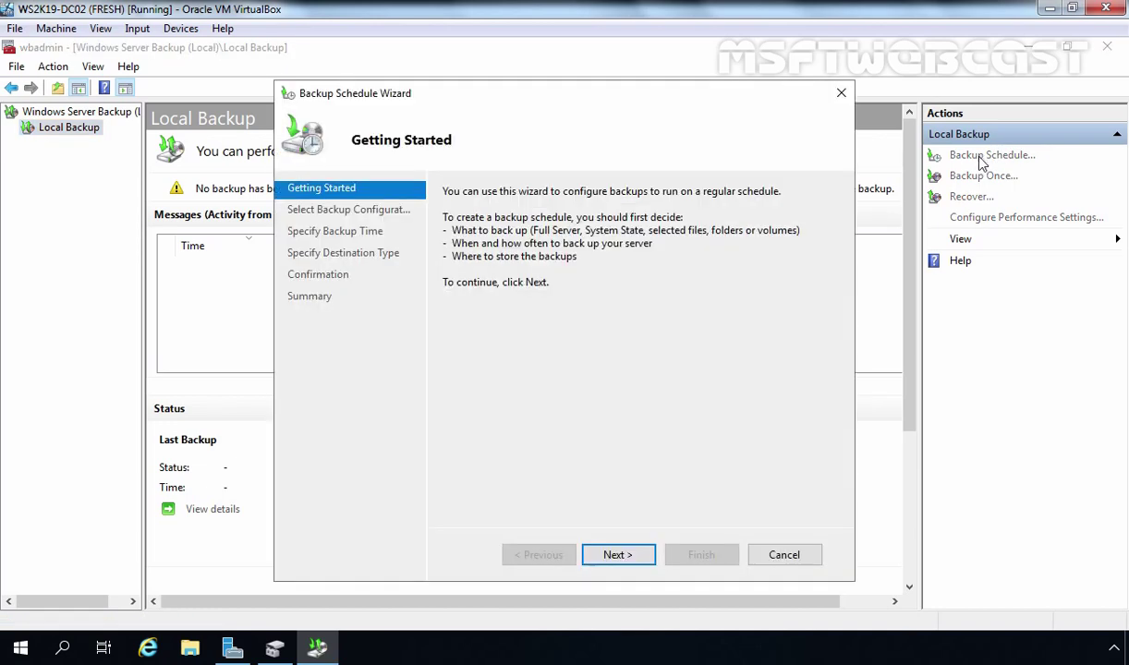
pyautogui.click(618, 557)
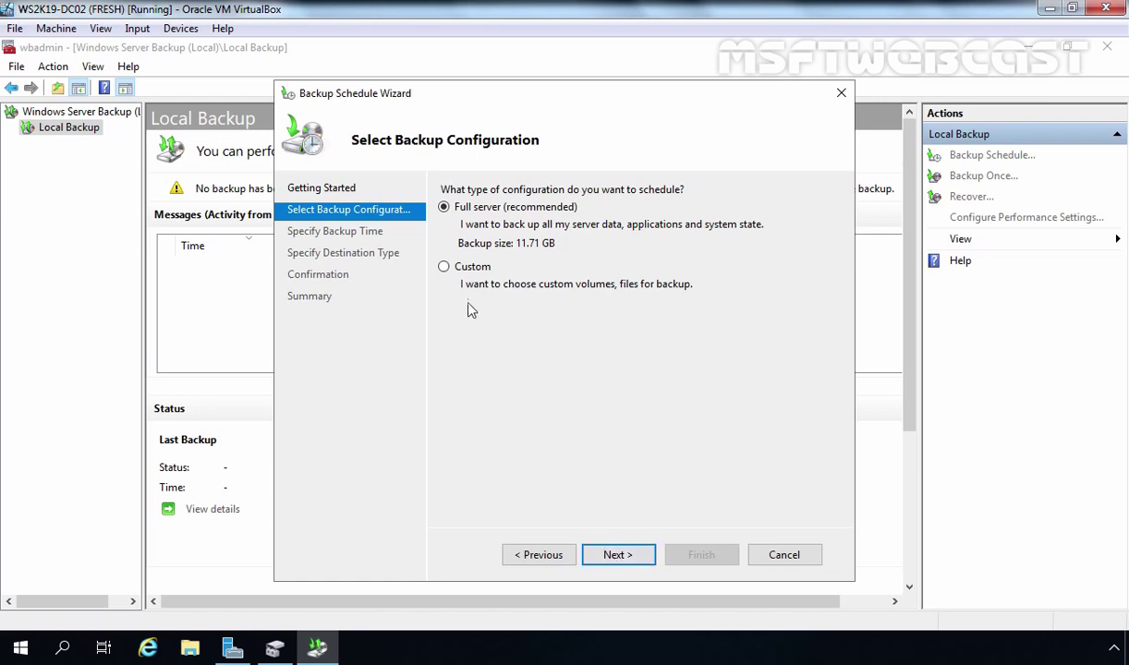
pyautogui.click(444, 266)
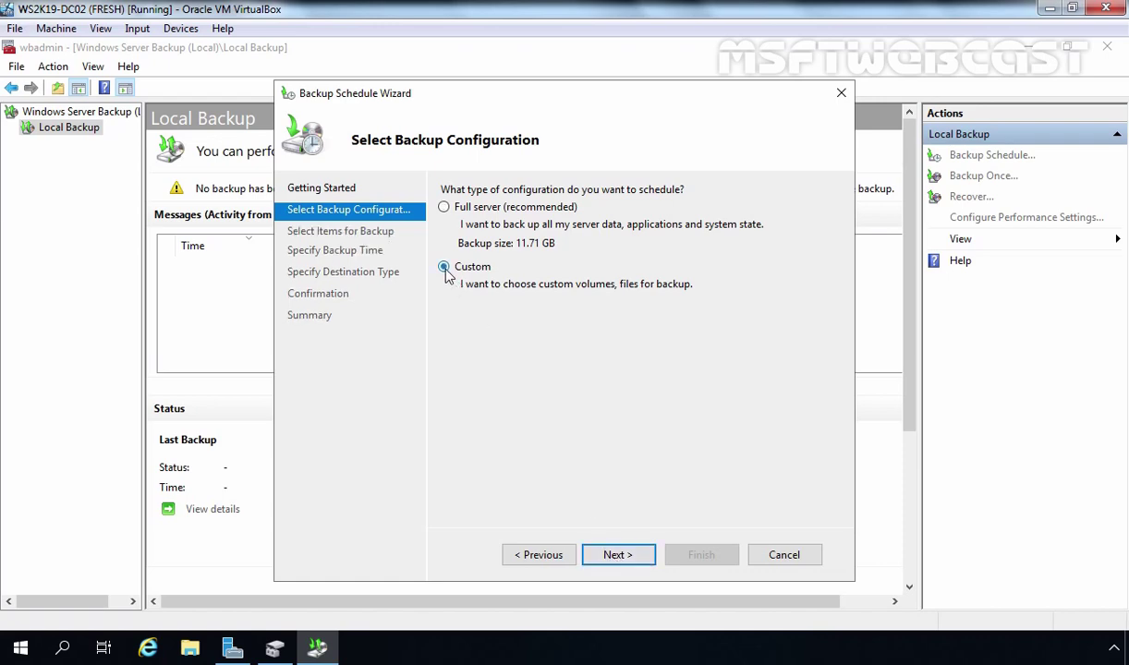
pyautogui.click(619, 555)
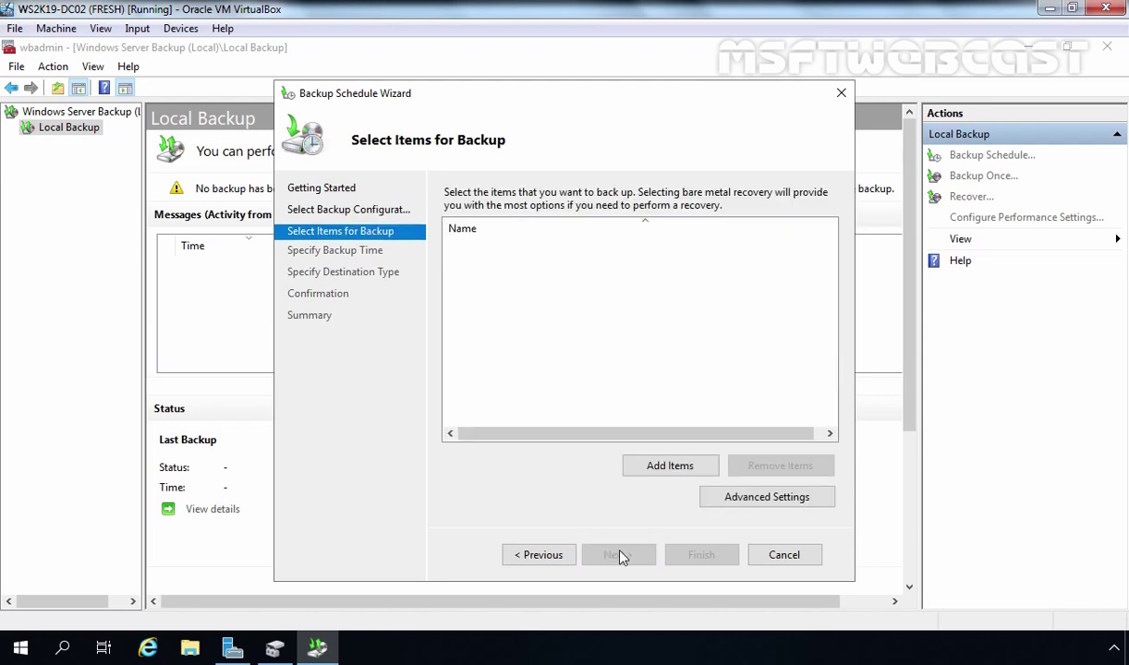
# Step: Add Bare metal recovery to the backup items, including System state, System Reserved and Local disk (C:)
pyautogui.click(671, 467)
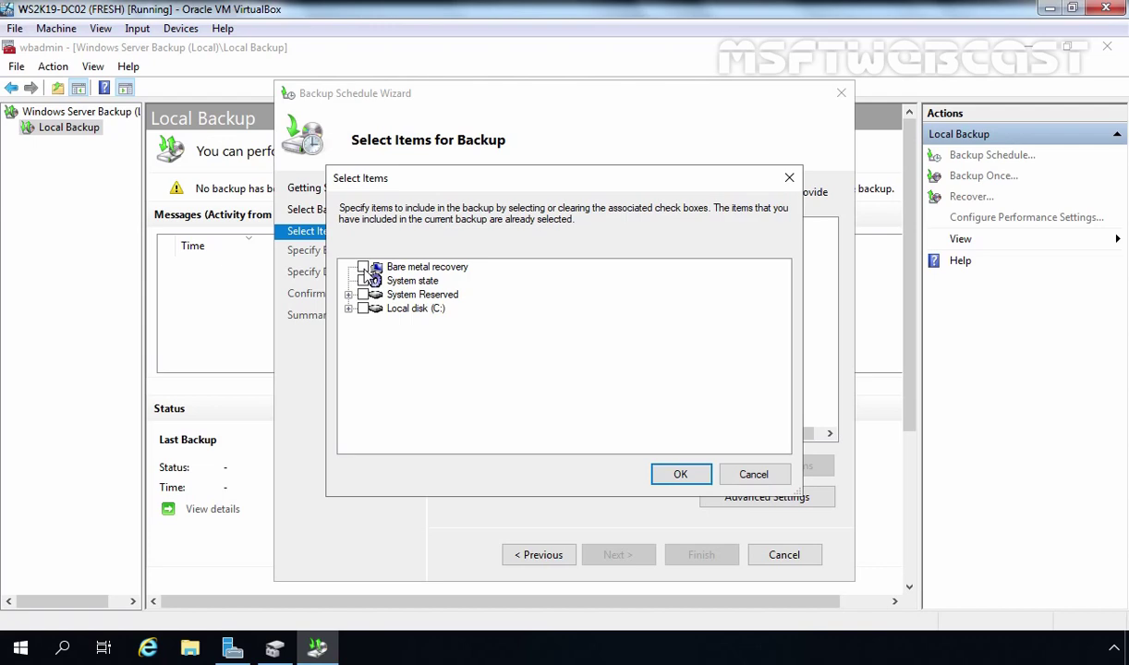
pyautogui.click(363, 267)
pyautogui.click(753, 473)
pyautogui.click(670, 468)
pyautogui.click(363, 267)
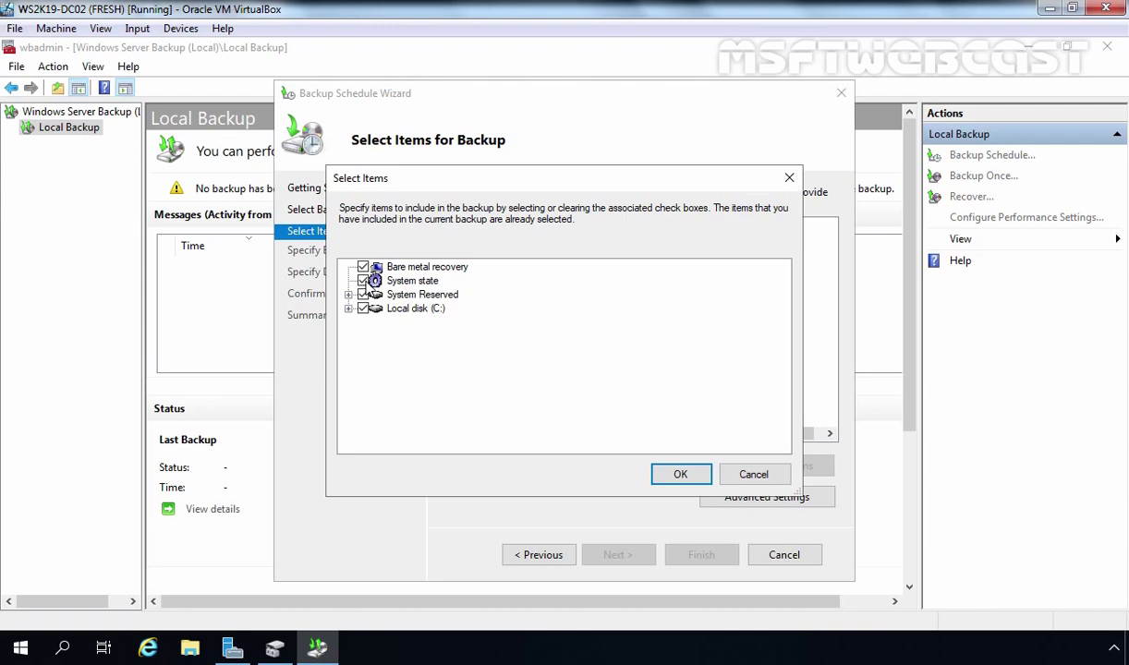
pyautogui.click(681, 476)
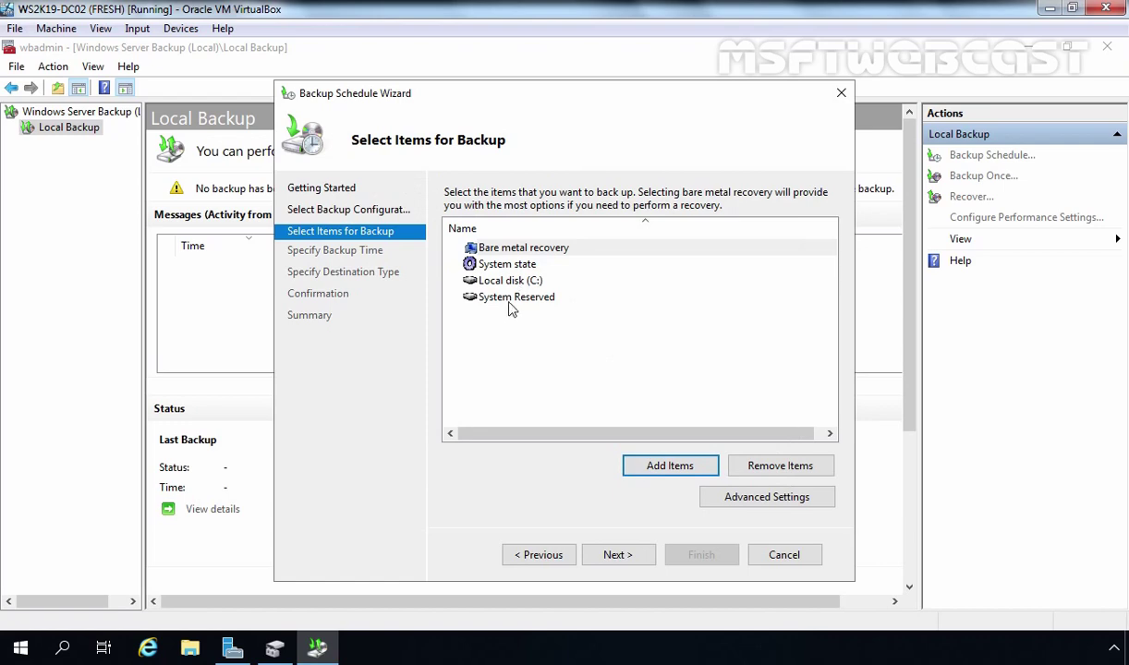
# Step: Set the backup's Volume Shadow Copy type to VSS full Backup in the advanced settings
pyautogui.click(763, 499)
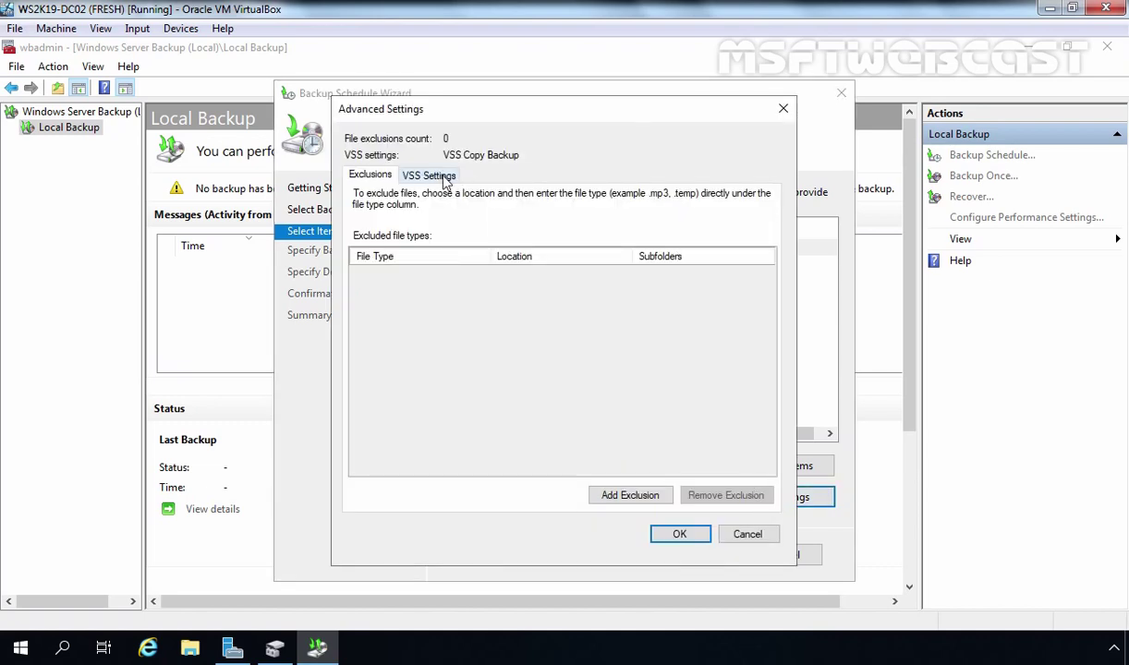
pyautogui.click(436, 177)
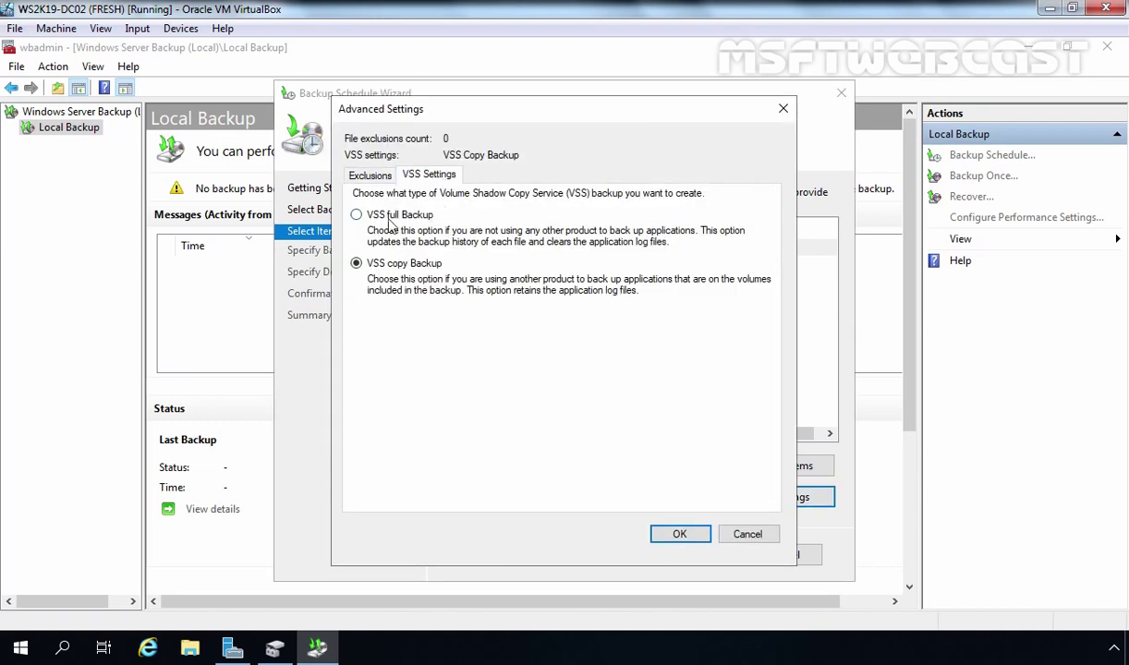
pyautogui.click(358, 217)
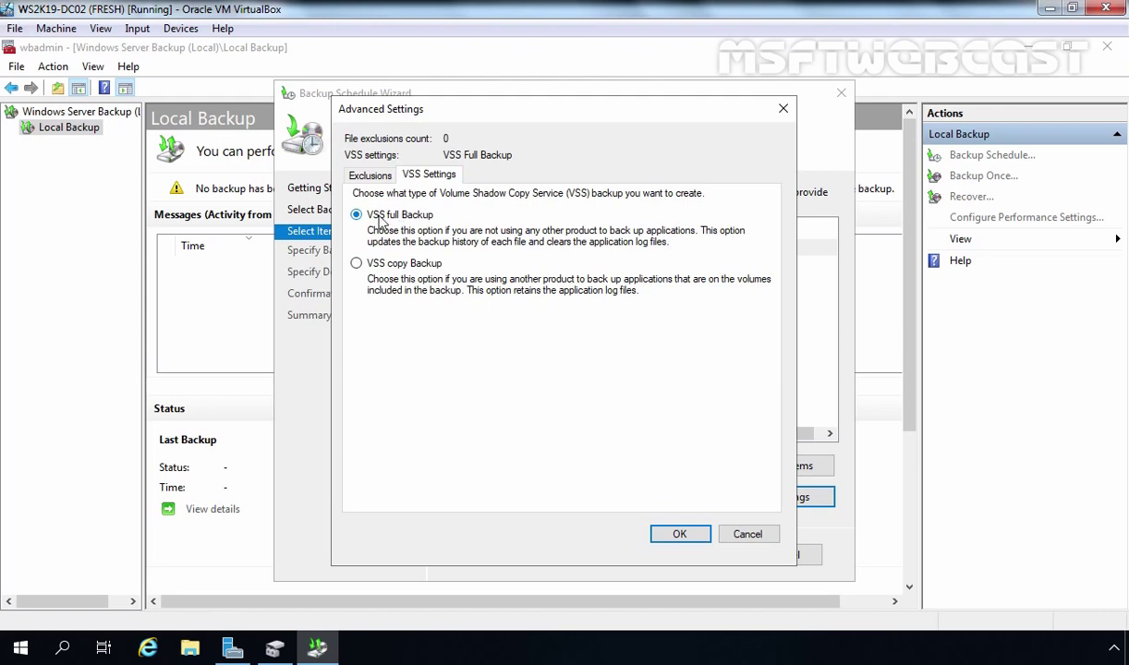
pyautogui.click(676, 535)
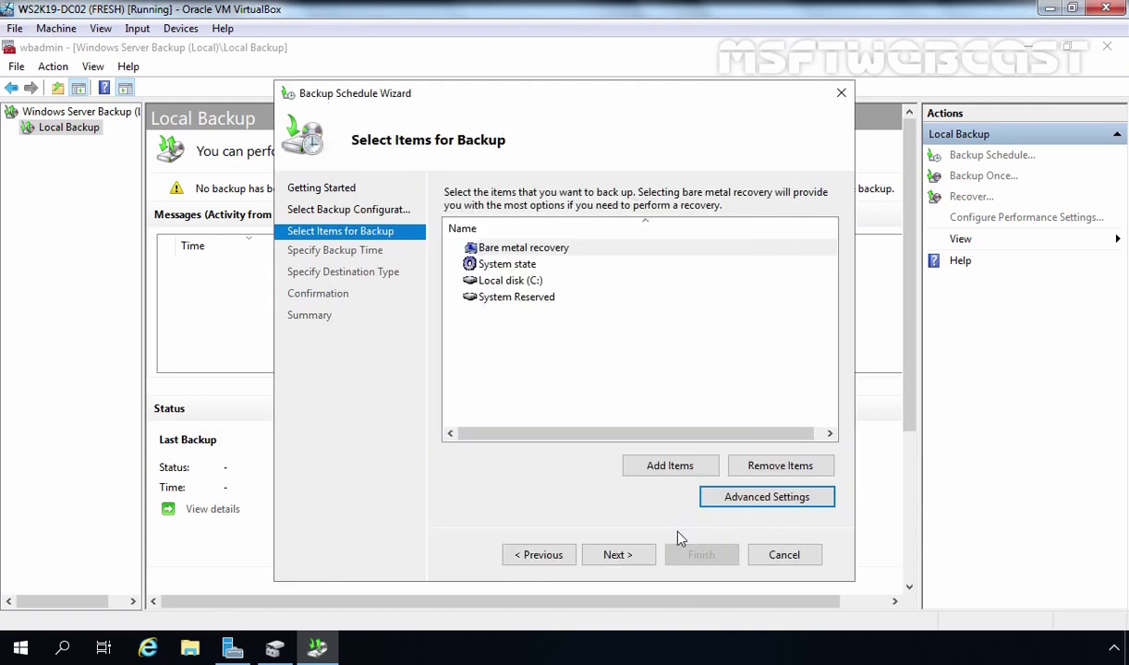
# Step: Schedule the backup once a day at 9:00 PM and store it on a hard disk dedicated for backups
pyautogui.click(621, 556)
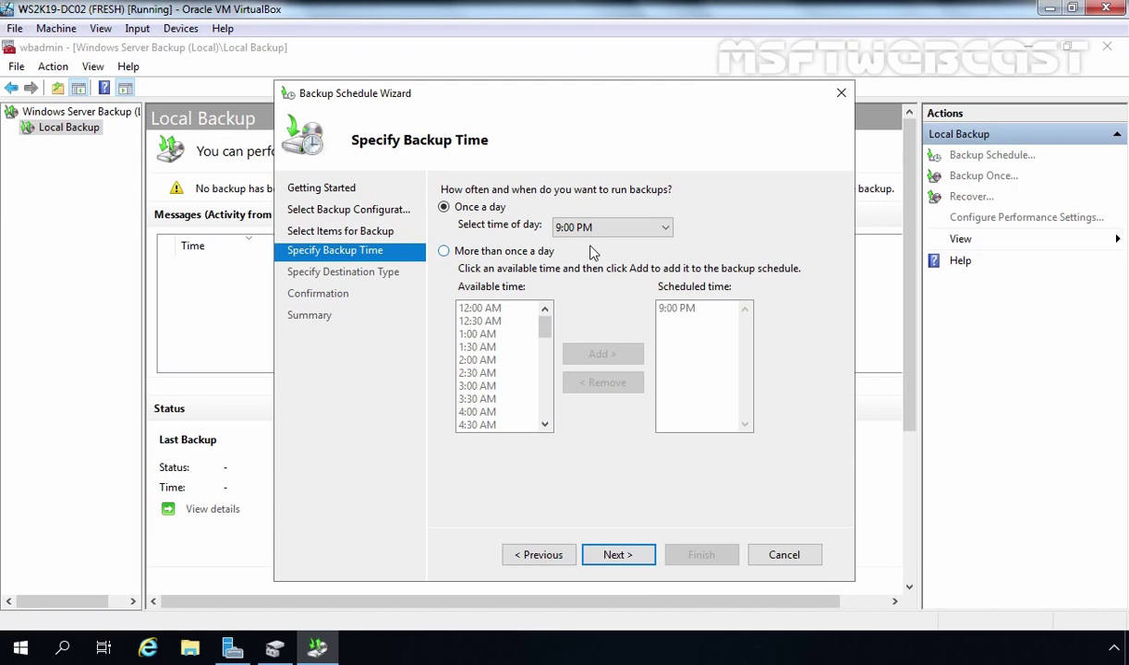
pyautogui.click(617, 557)
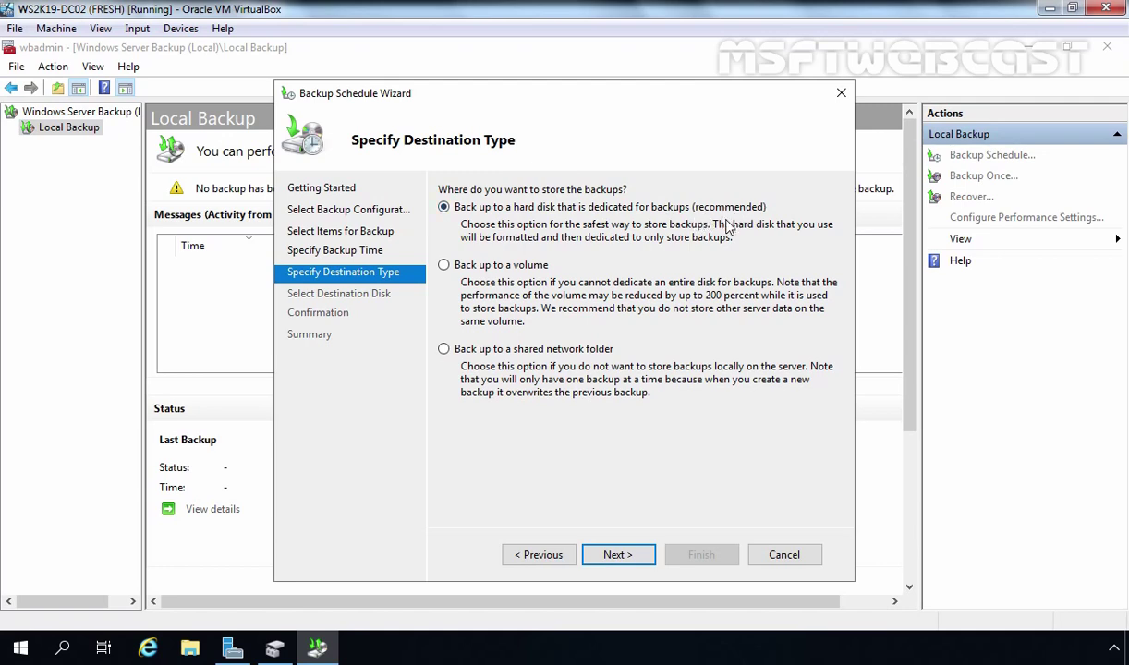
pyautogui.click(616, 556)
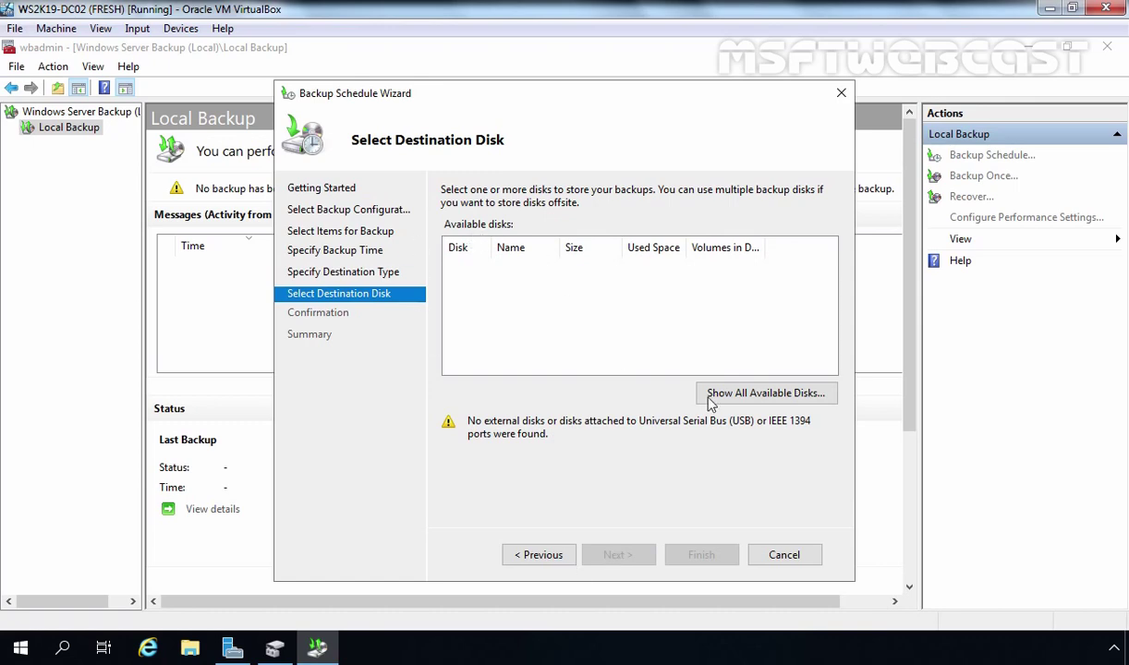
# Step: Make disk 1 (VBOX HARDDISK) available after checking it in Disk Management, and select it as the backup destination
pyautogui.click(763, 398)
pyautogui.click(380, 331)
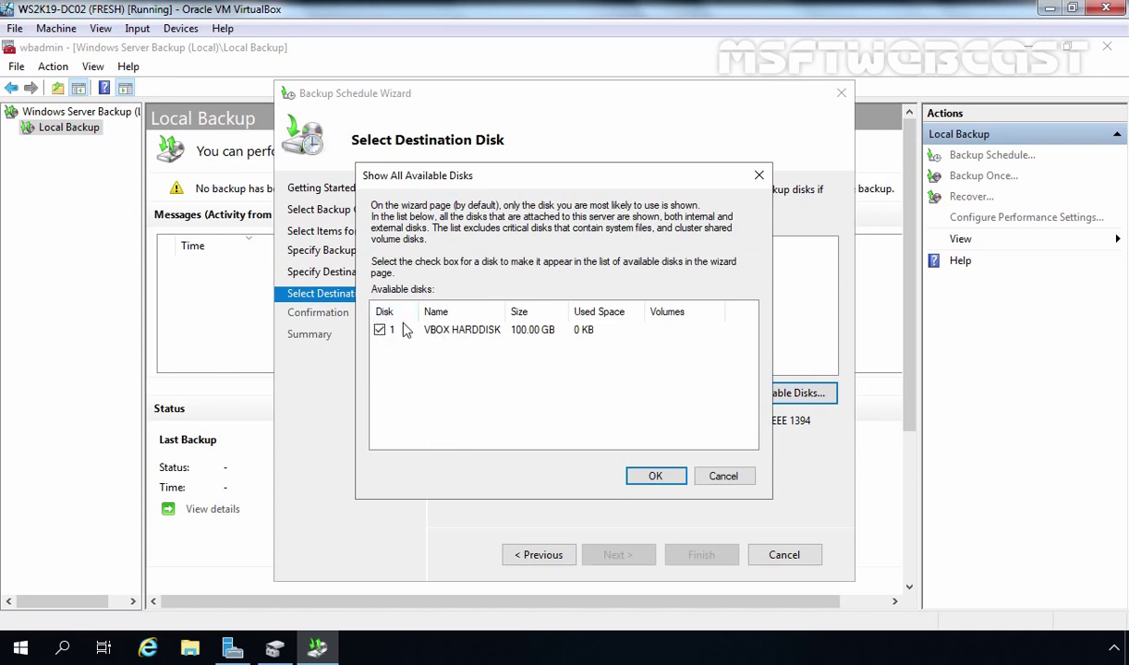
pyautogui.click(272, 647)
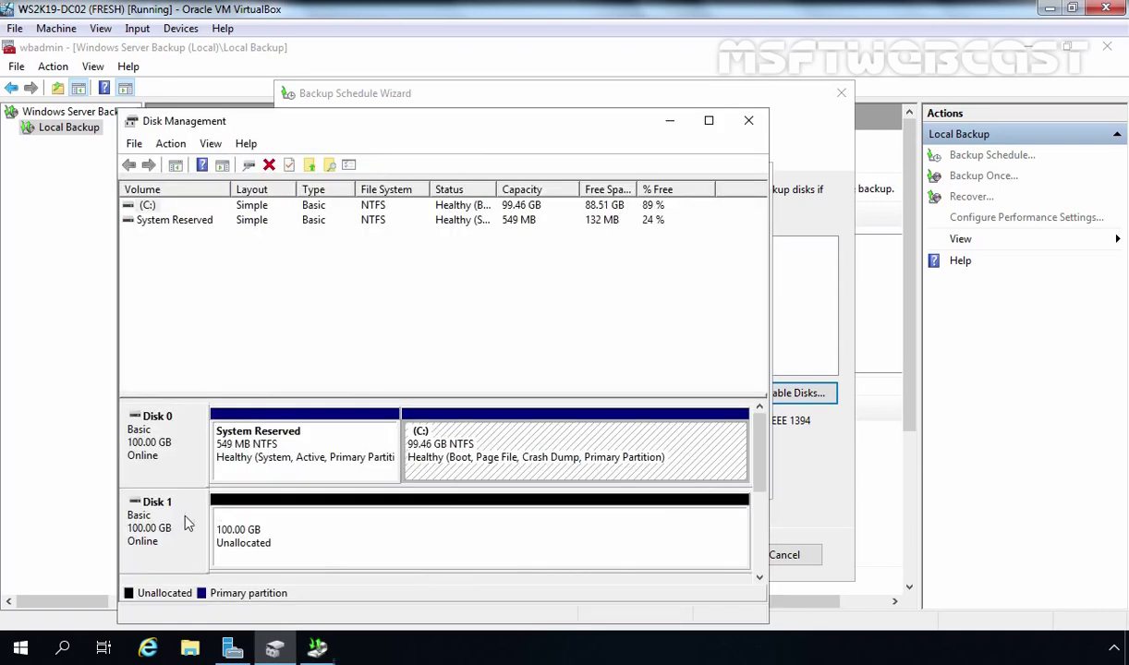
pyautogui.click(671, 121)
pyautogui.click(659, 477)
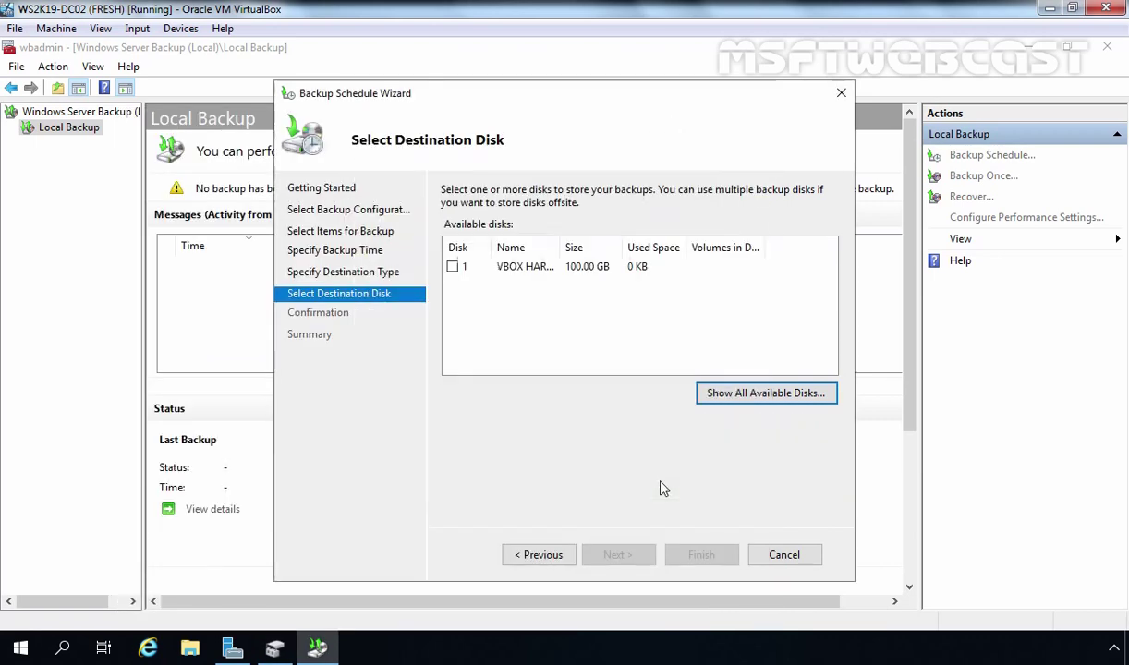
pyautogui.click(452, 266)
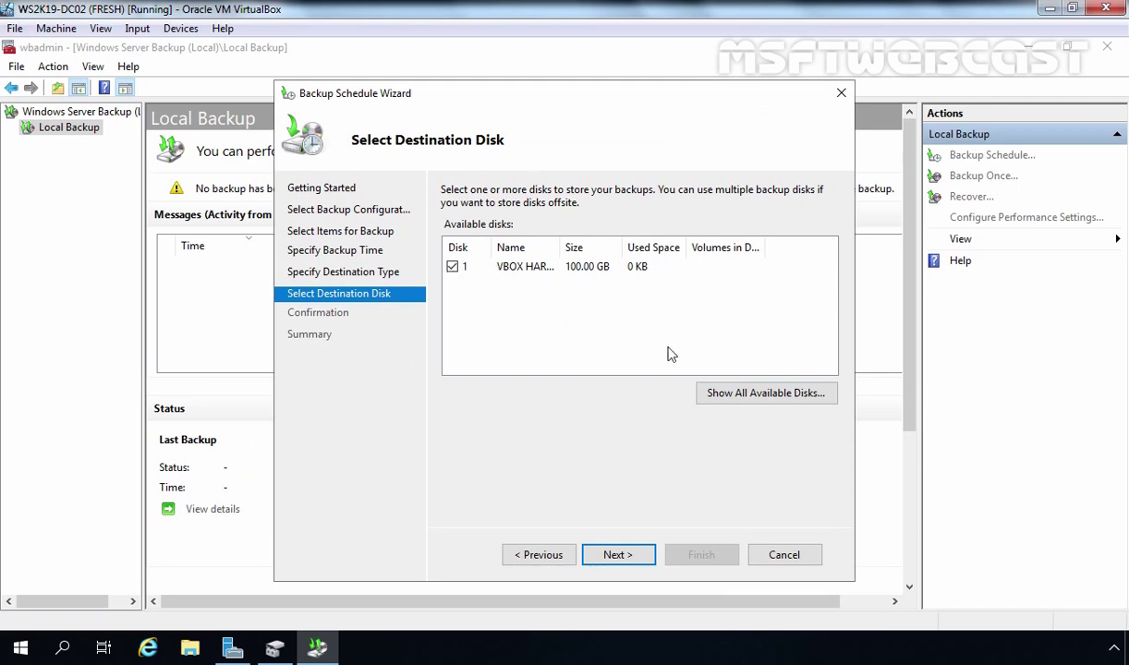
# Step: Accept reformatting the selected disk to finish creating the backup schedule, and check disk 1 in Disk Management
pyautogui.click(617, 557)
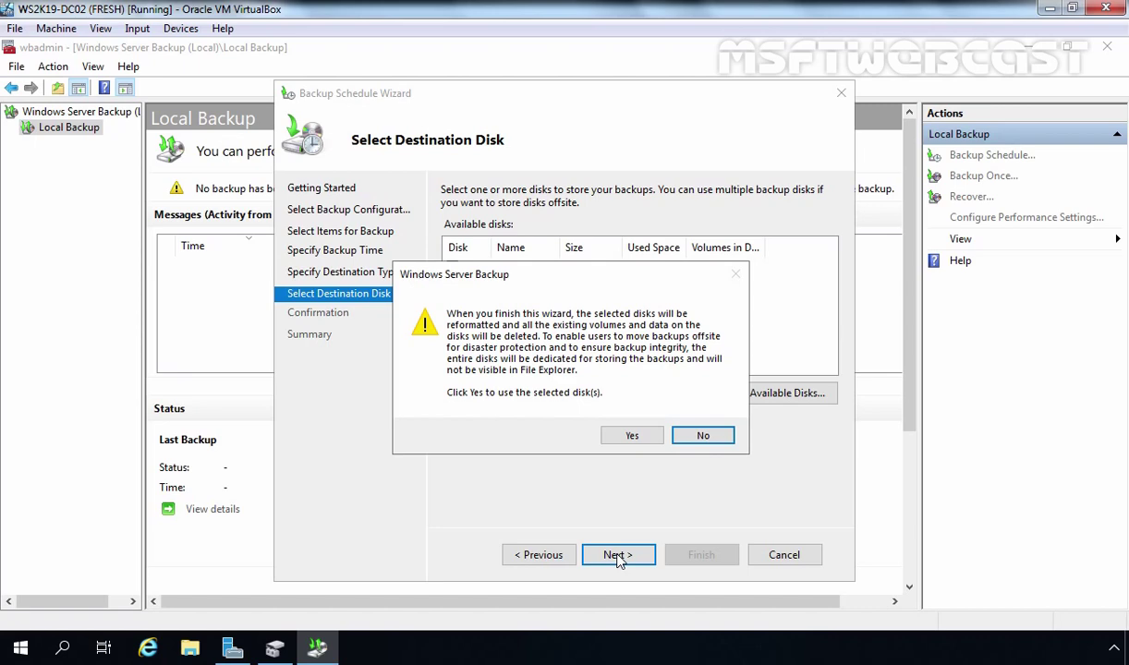
pyautogui.click(632, 438)
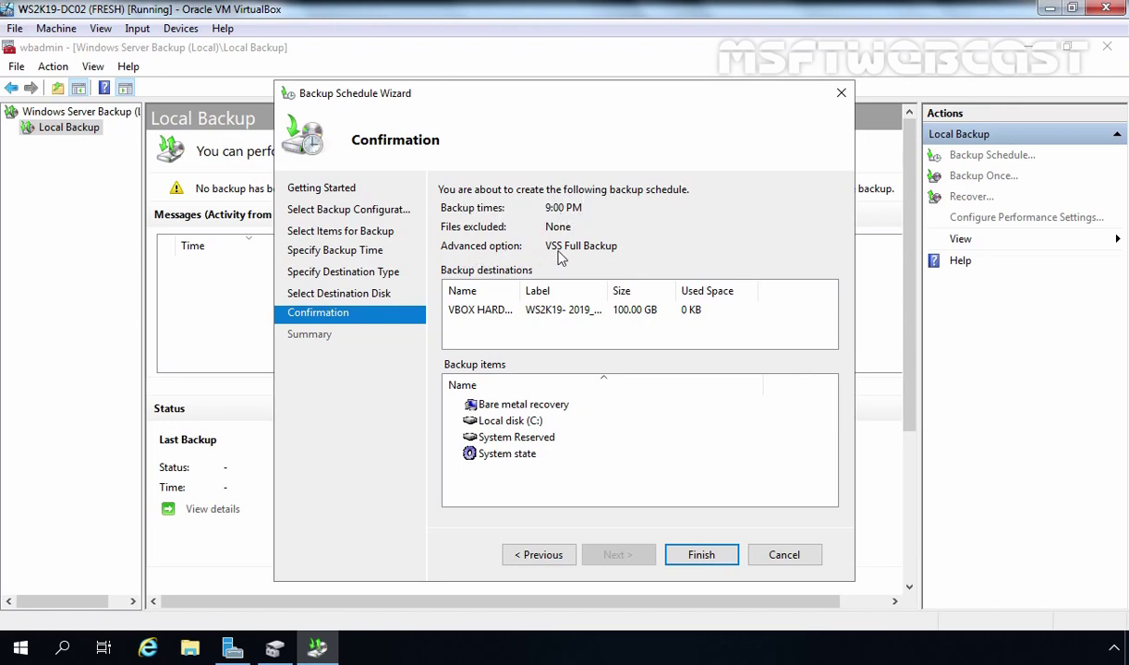
pyautogui.click(475, 314)
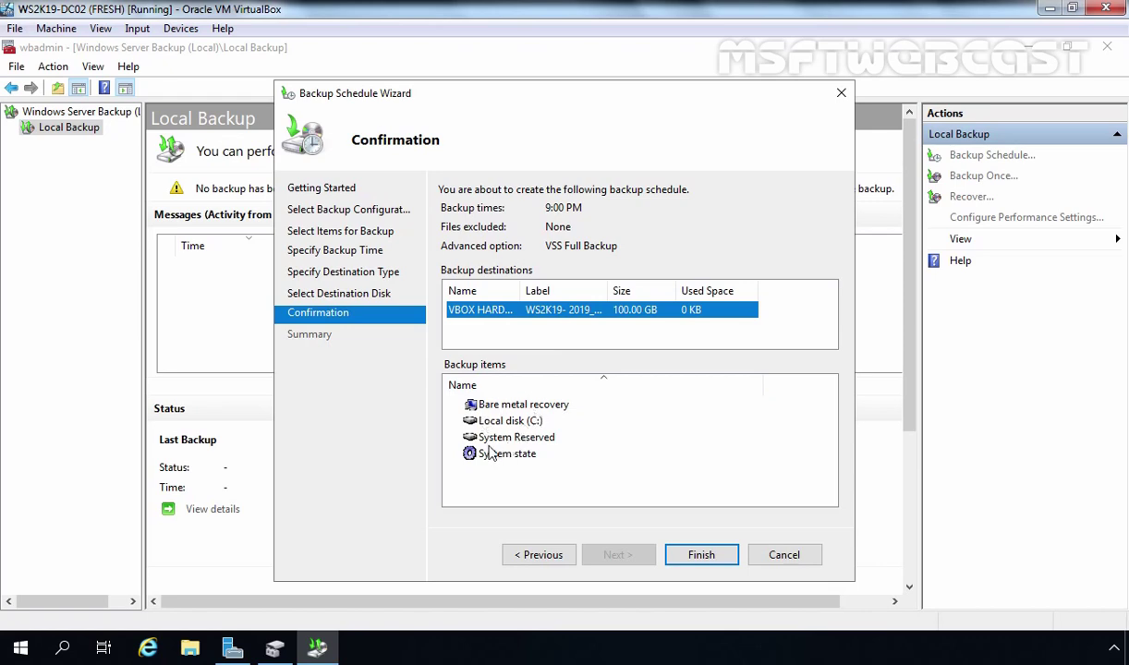
pyautogui.click(702, 556)
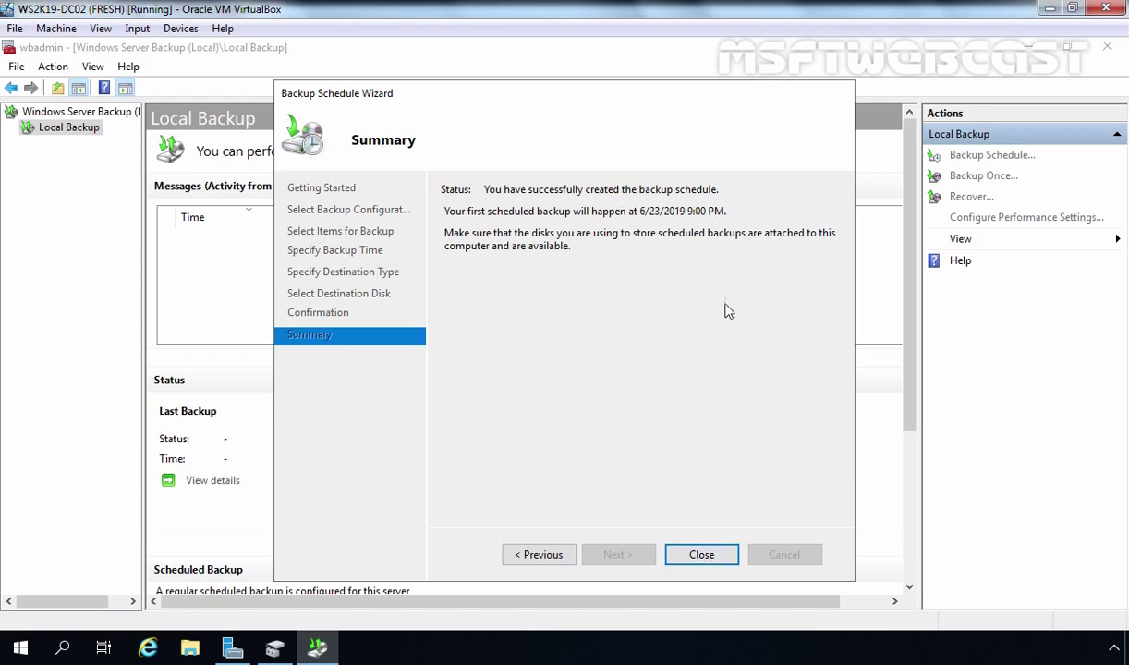
pyautogui.click(703, 559)
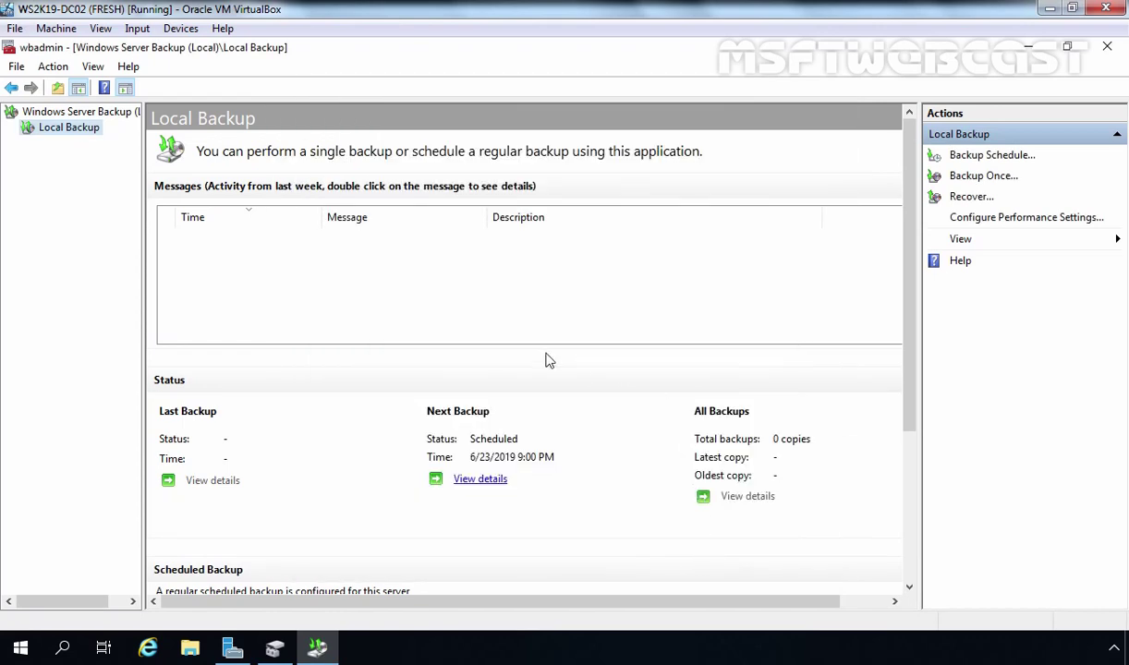
pyautogui.click(275, 650)
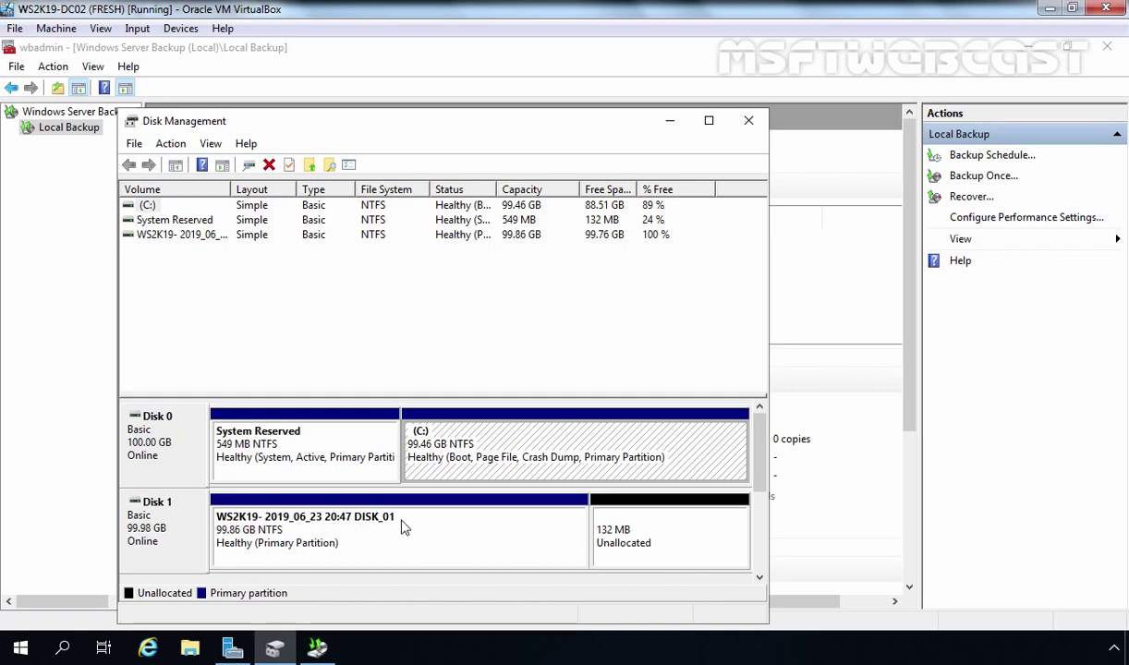
pyautogui.click(671, 123)
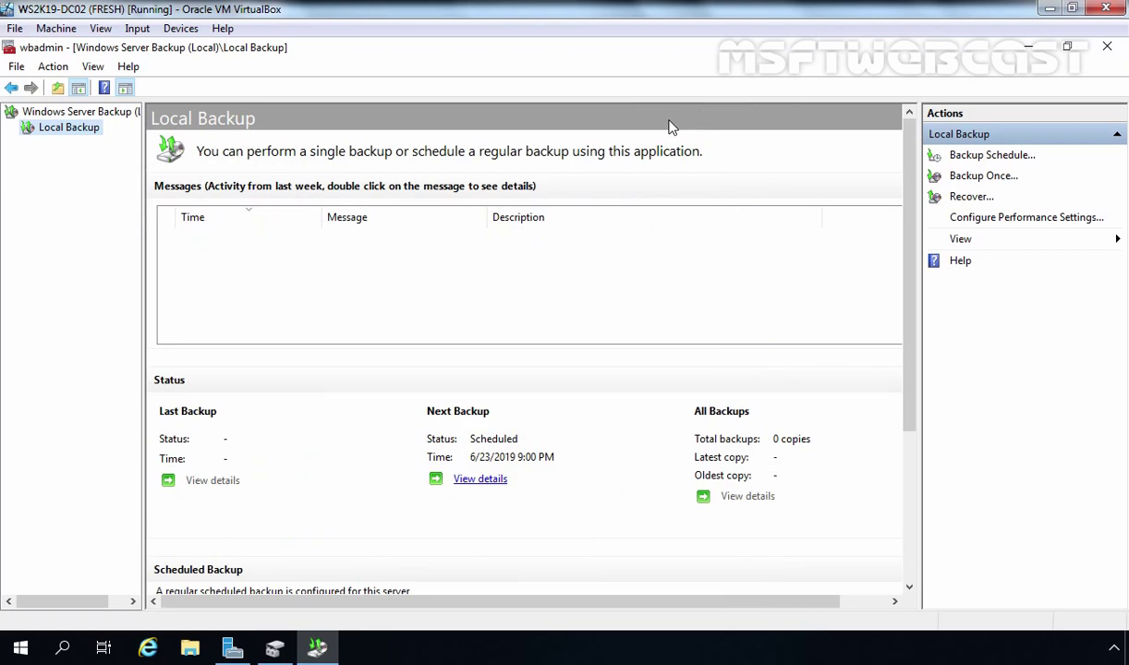
# Step: Open Task Scheduler from Server Manager and display the Backup folder under Task Scheduler Library, Microsoft, Windows
pyautogui.click(232, 649)
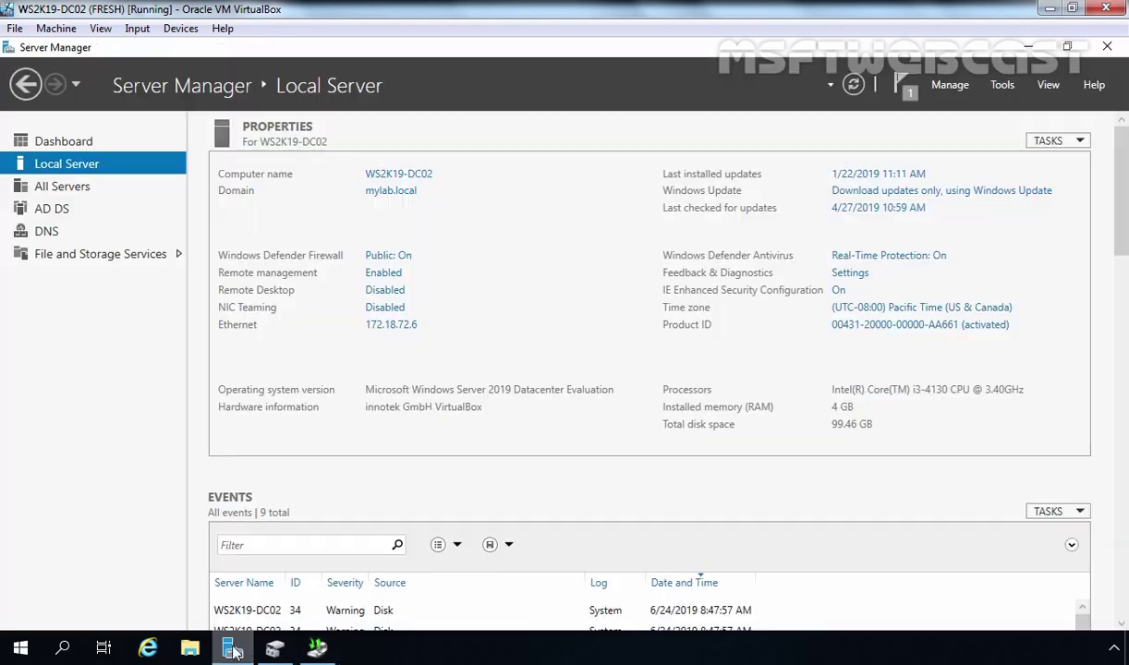
pyautogui.click(1003, 85)
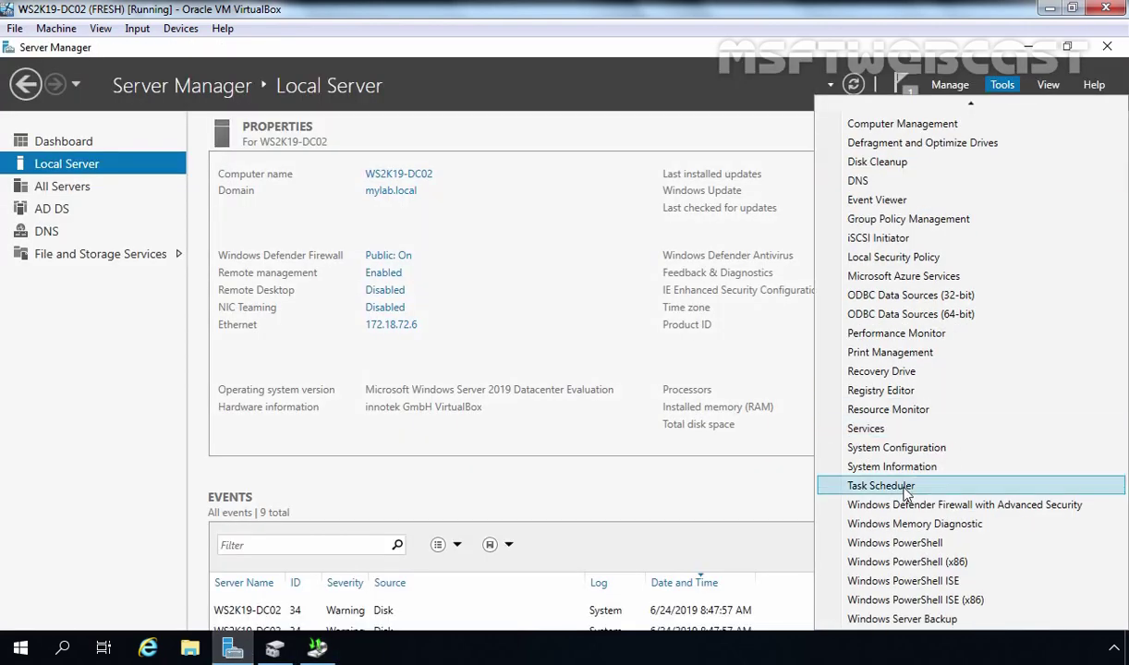
pyautogui.click(874, 482)
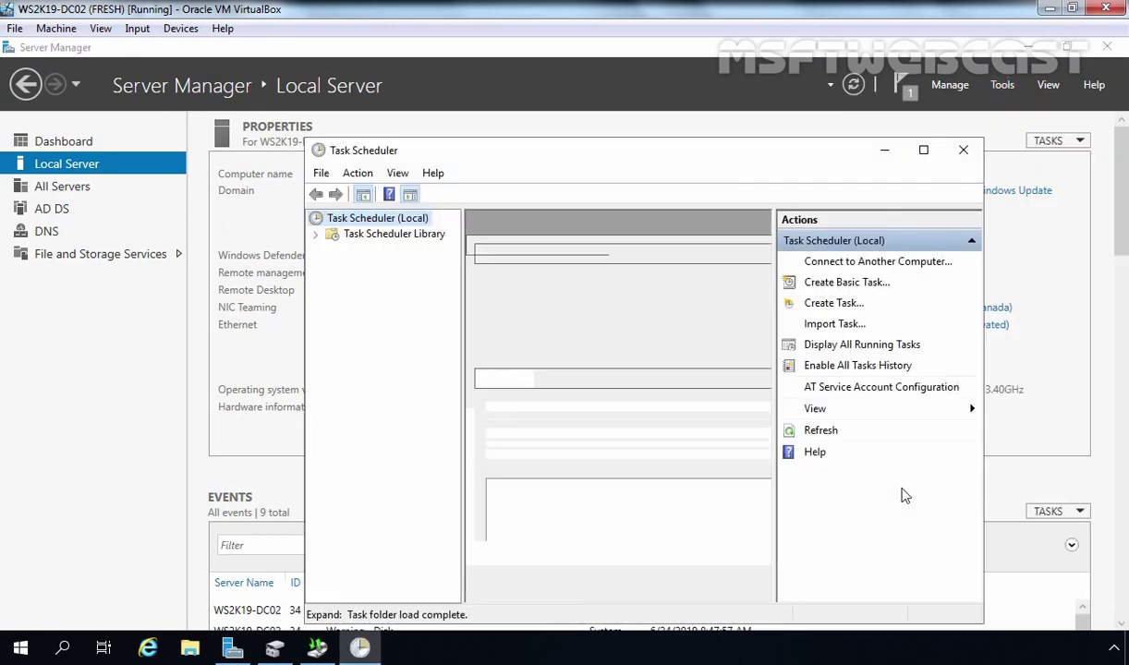
pyautogui.click(387, 236)
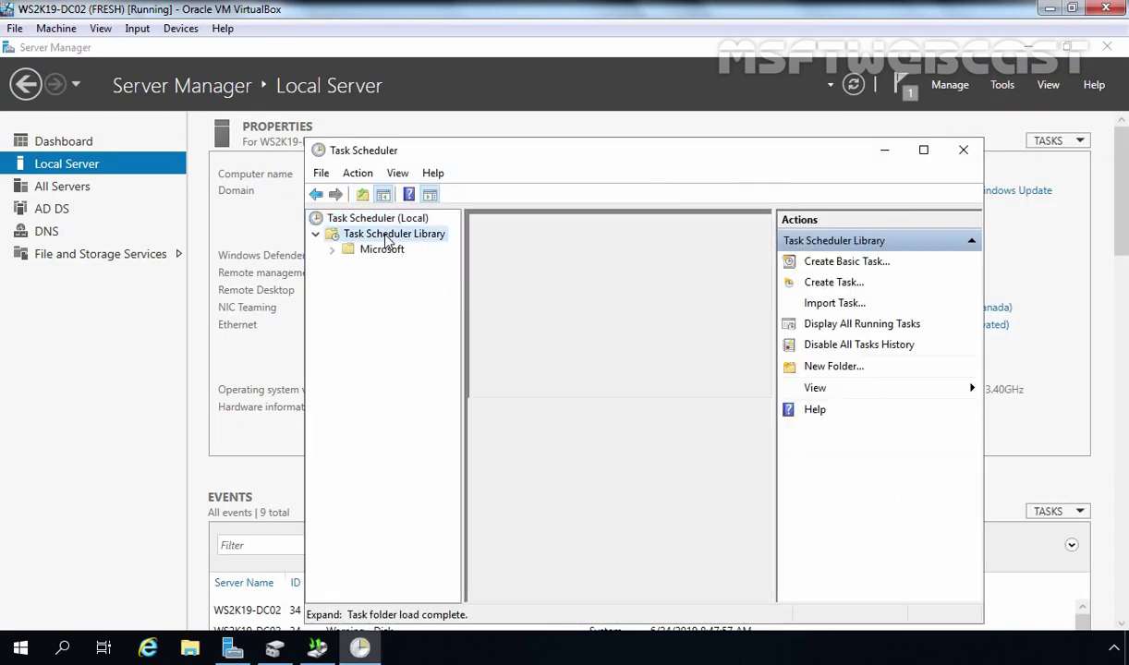
pyautogui.doubleClick(388, 253)
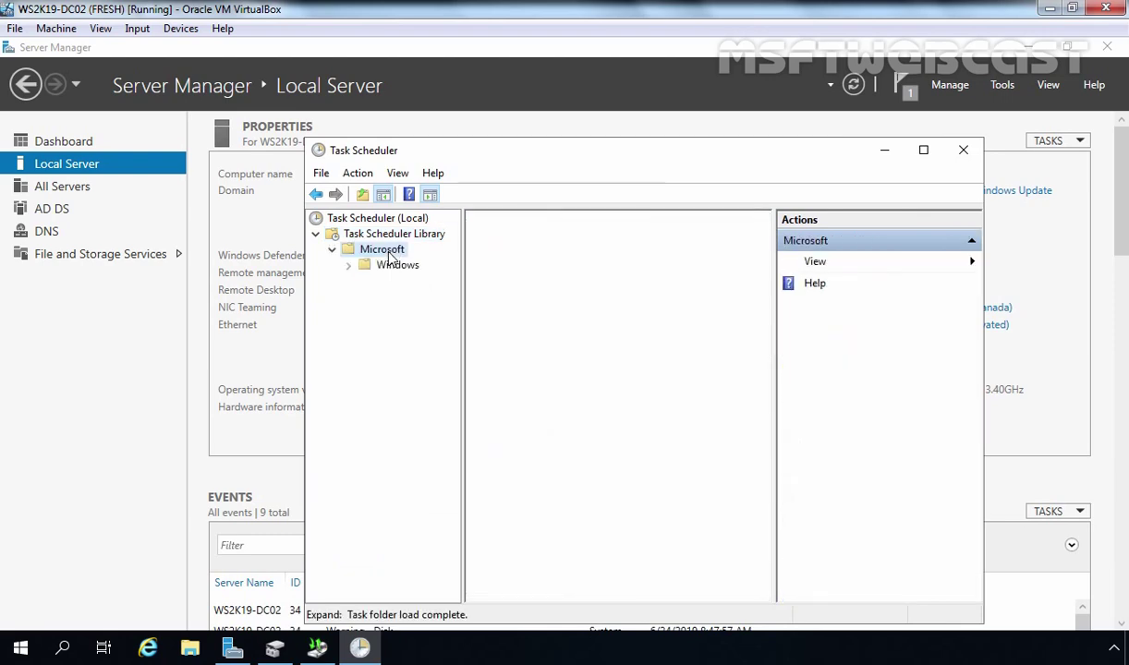
pyautogui.click(395, 267)
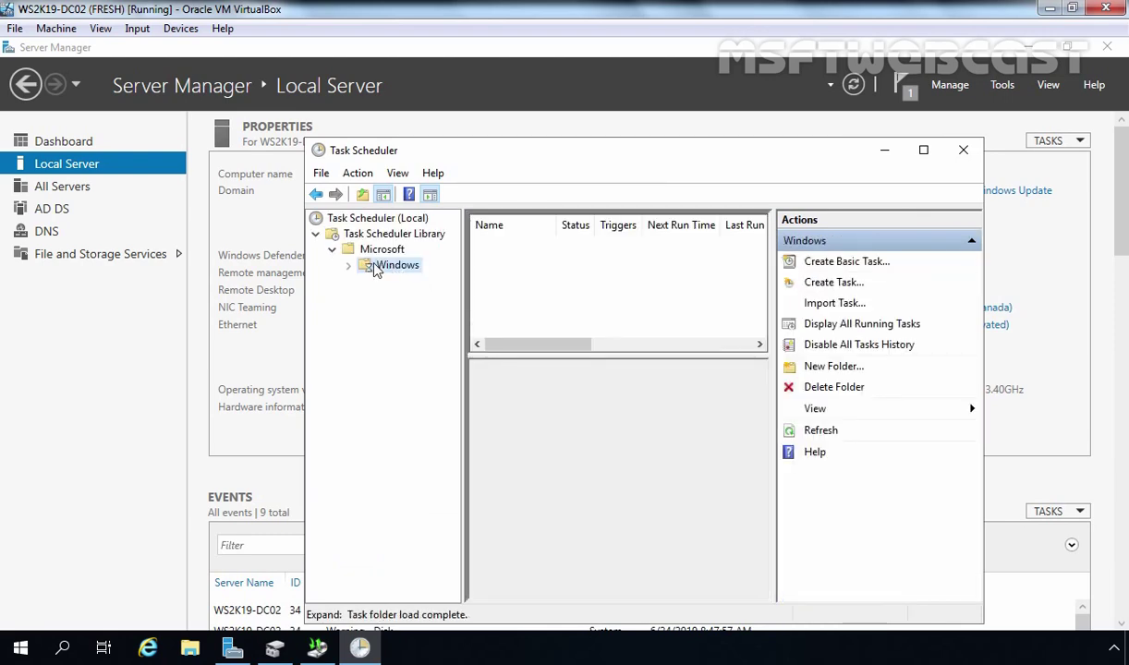
pyautogui.click(348, 266)
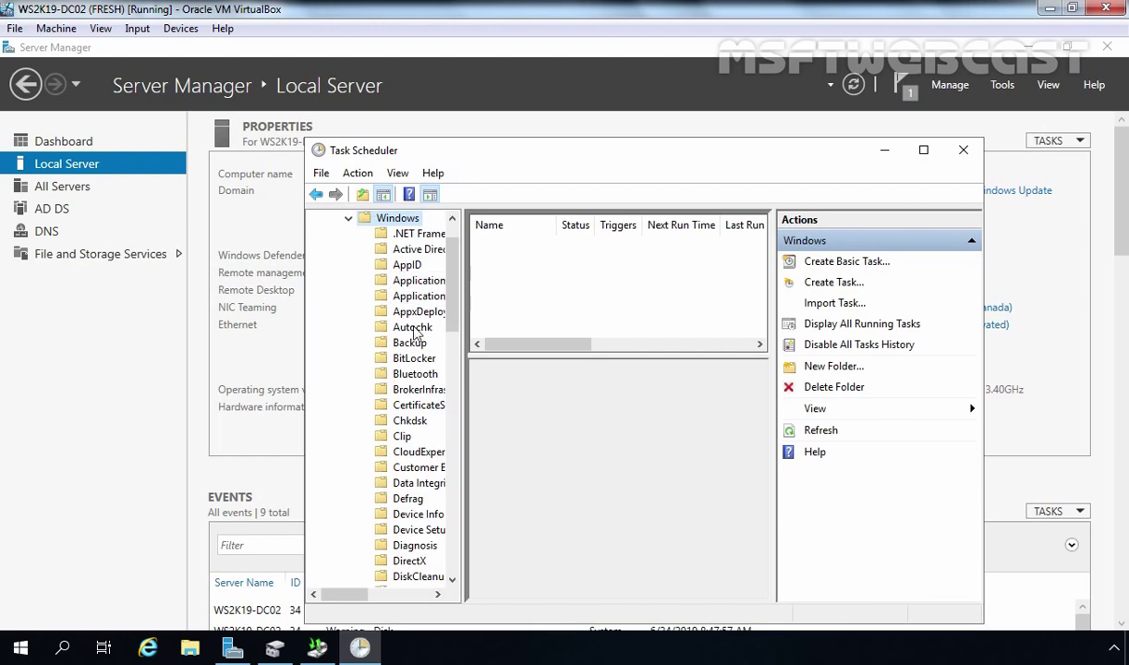
pyautogui.click(392, 339)
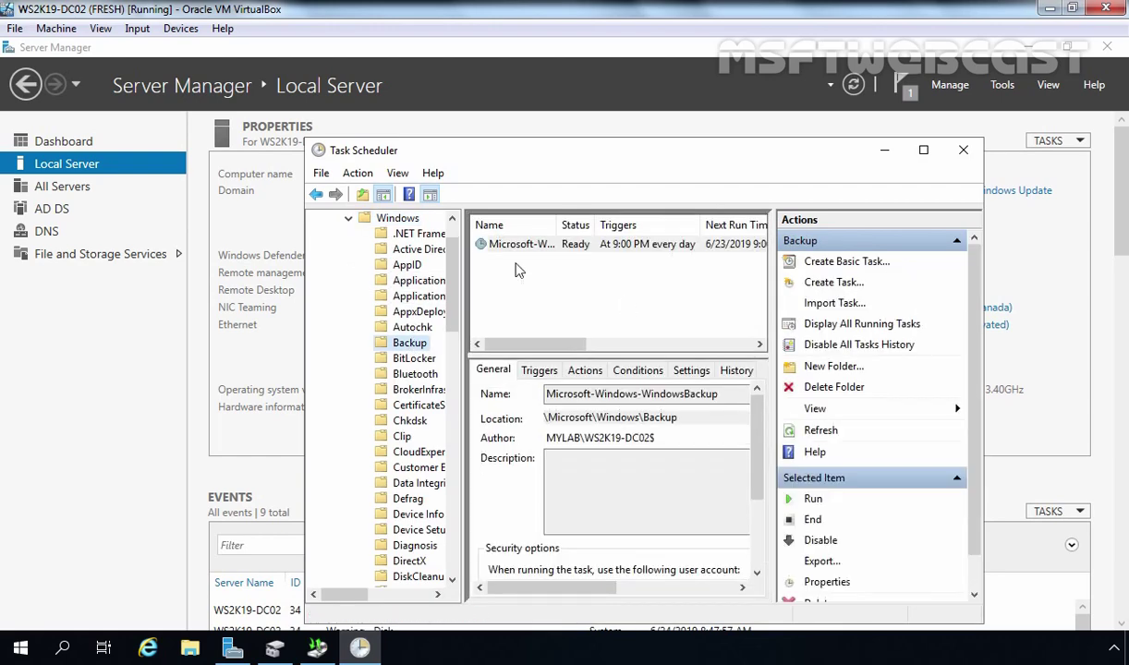
# Step: Examine the Microsoft-Windows-WindowsBackup task with the window maximized and its name column widened, and close Task Scheduler
pyautogui.click(531, 246)
pyautogui.click(922, 154)
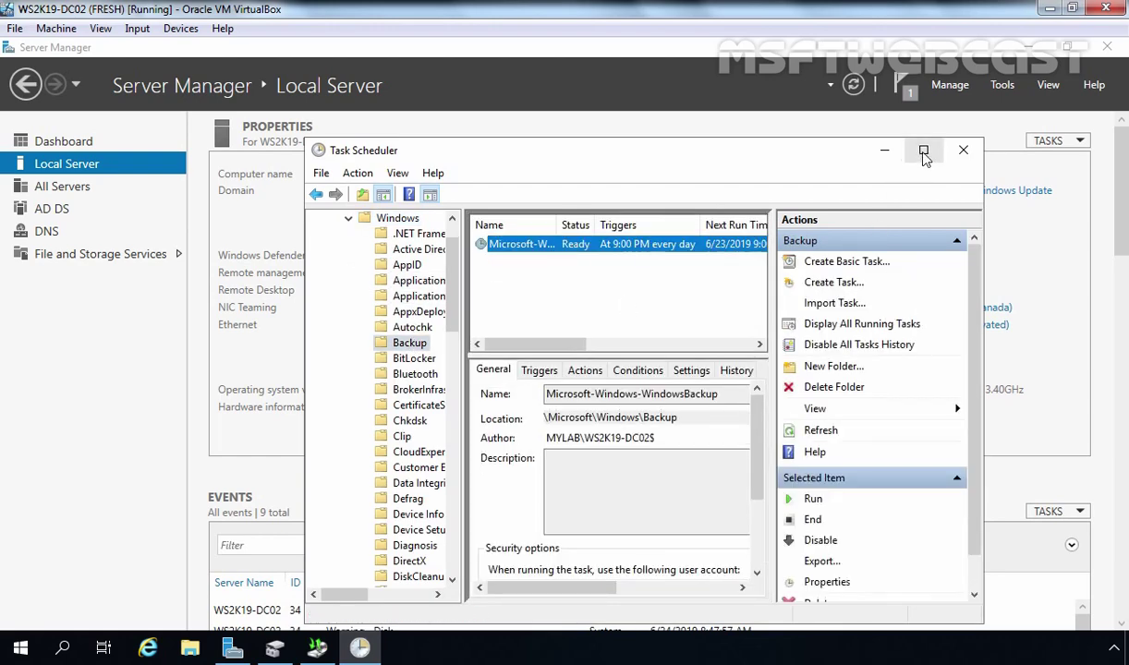
pyautogui.moveTo(254, 113); pyautogui.dragTo(387, 115)
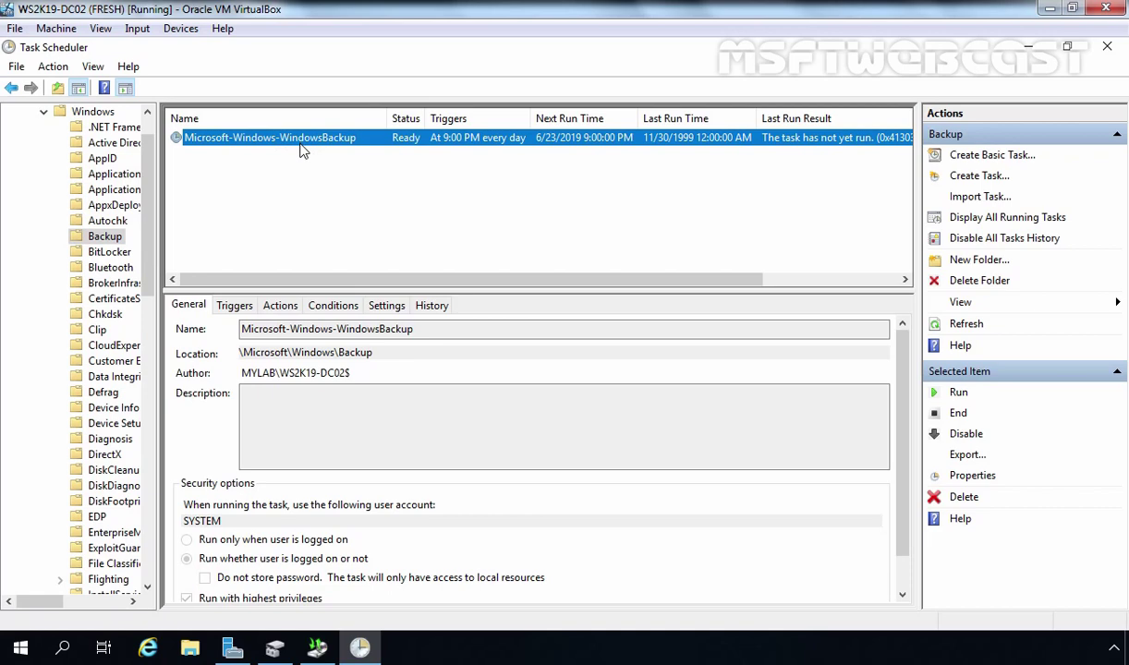
pyautogui.click(1112, 49)
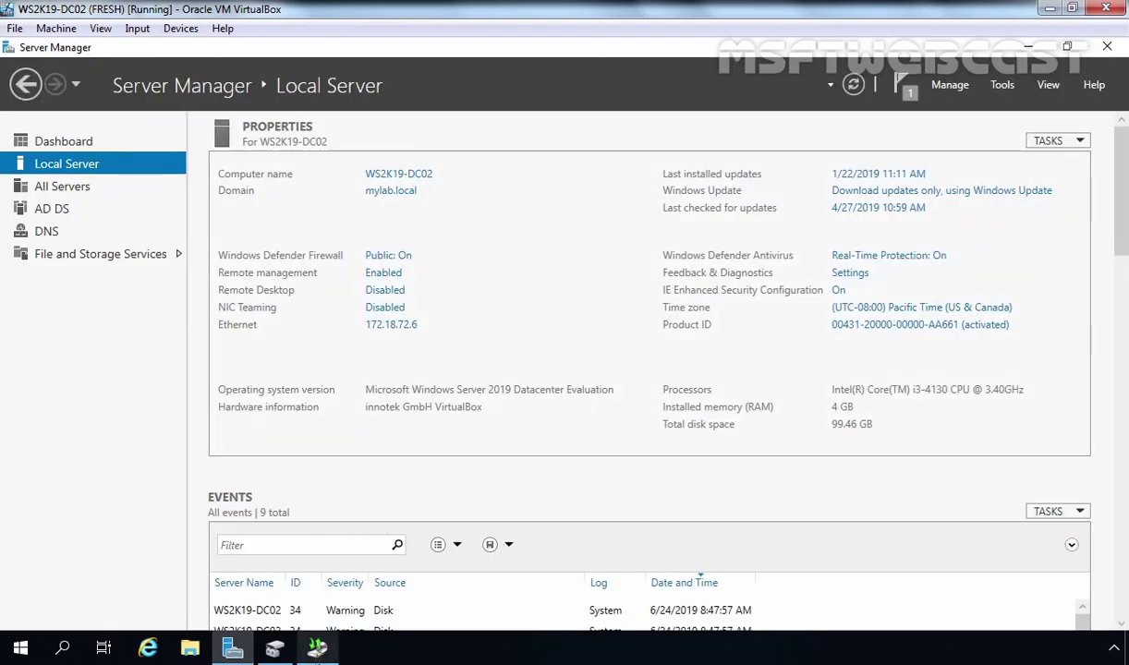
# Step: Return to Windows Server Backup, run a one-time backup using the scheduled backup options, and select the failed entry in the messages
pyautogui.click(317, 650)
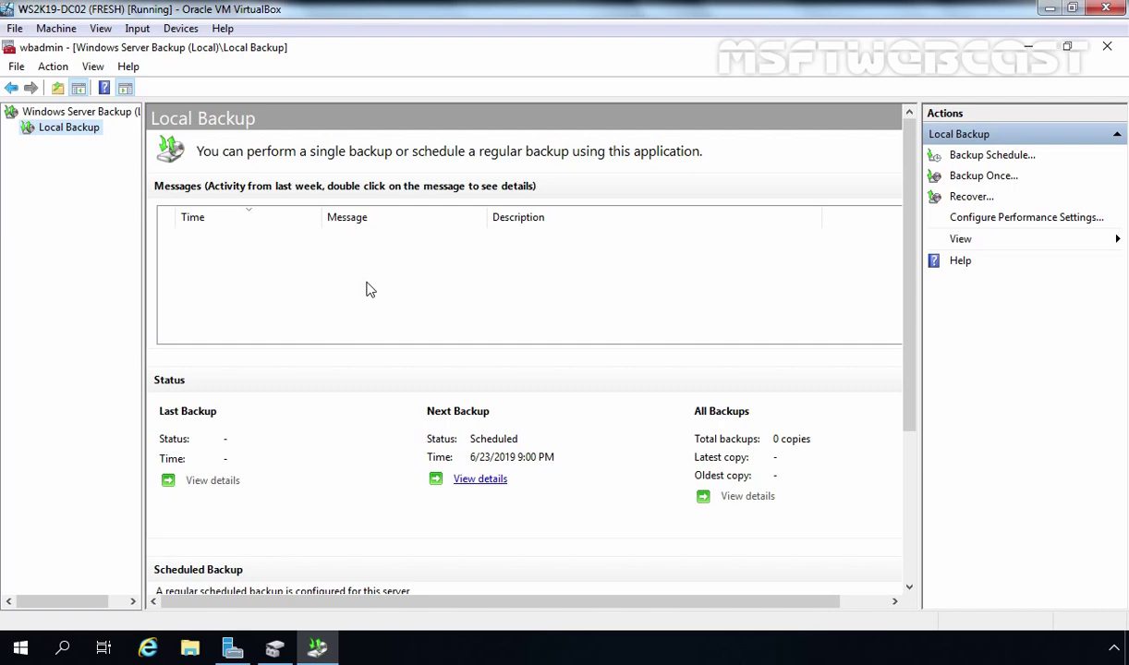
pyautogui.click(981, 181)
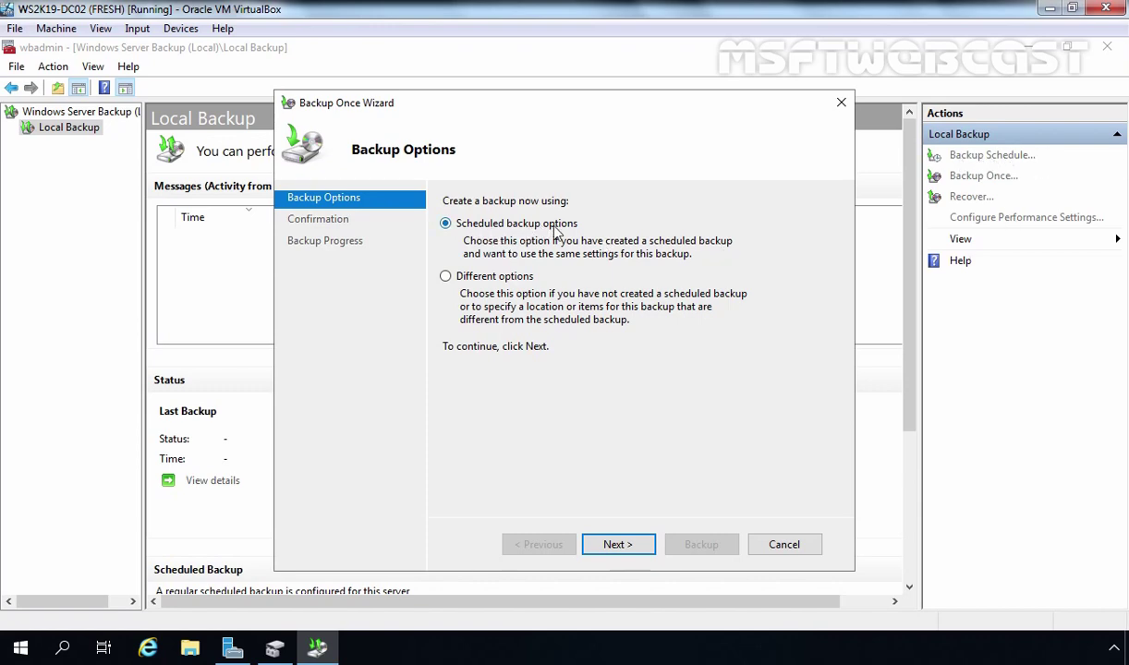
pyautogui.click(616, 547)
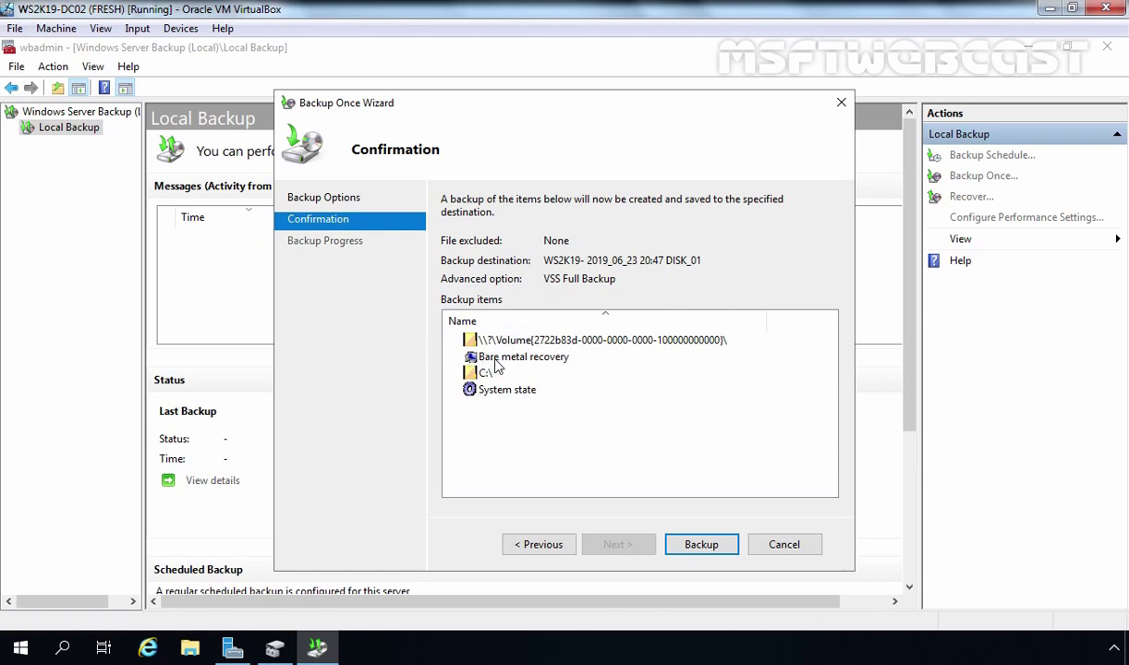
pyautogui.click(701, 549)
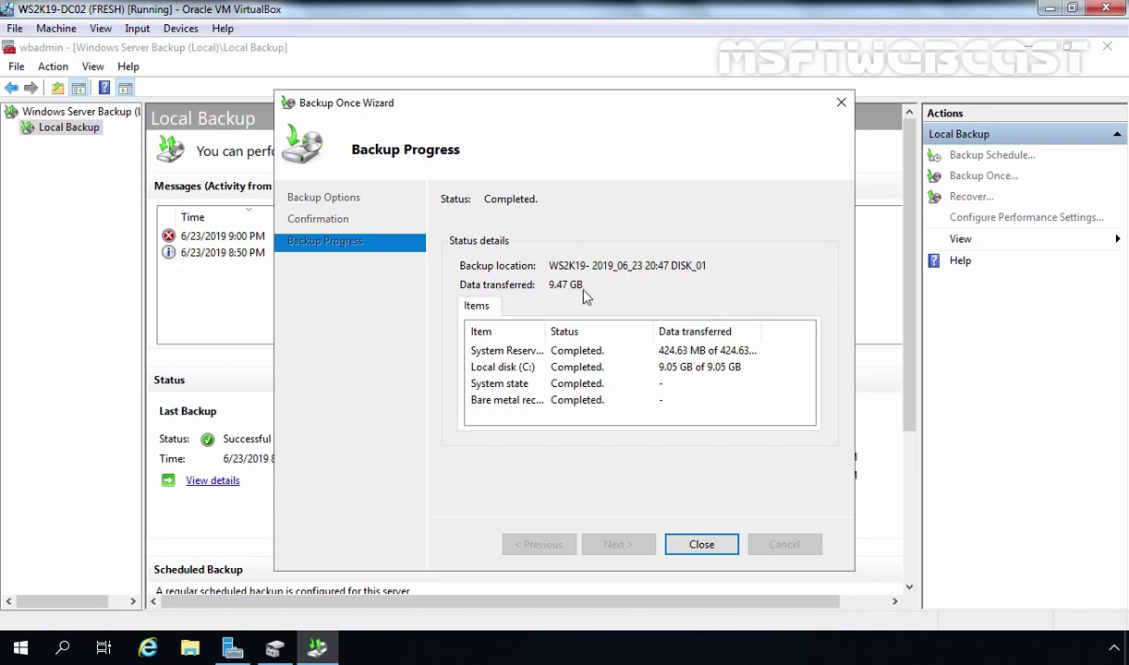
pyautogui.click(701, 545)
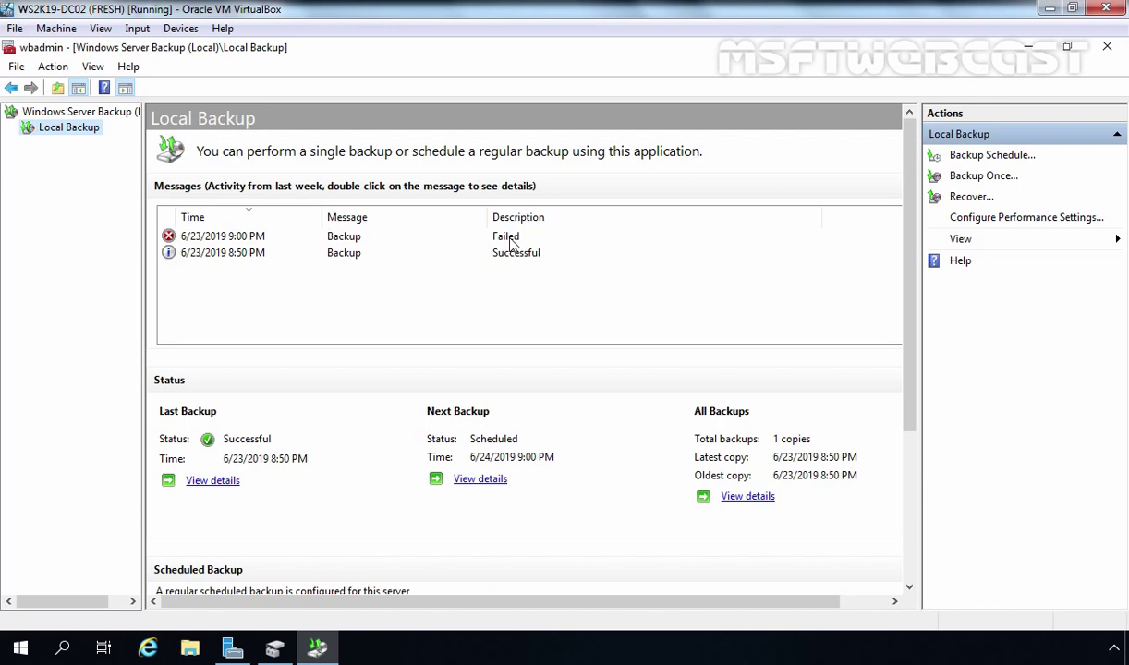
pyautogui.click(294, 237)
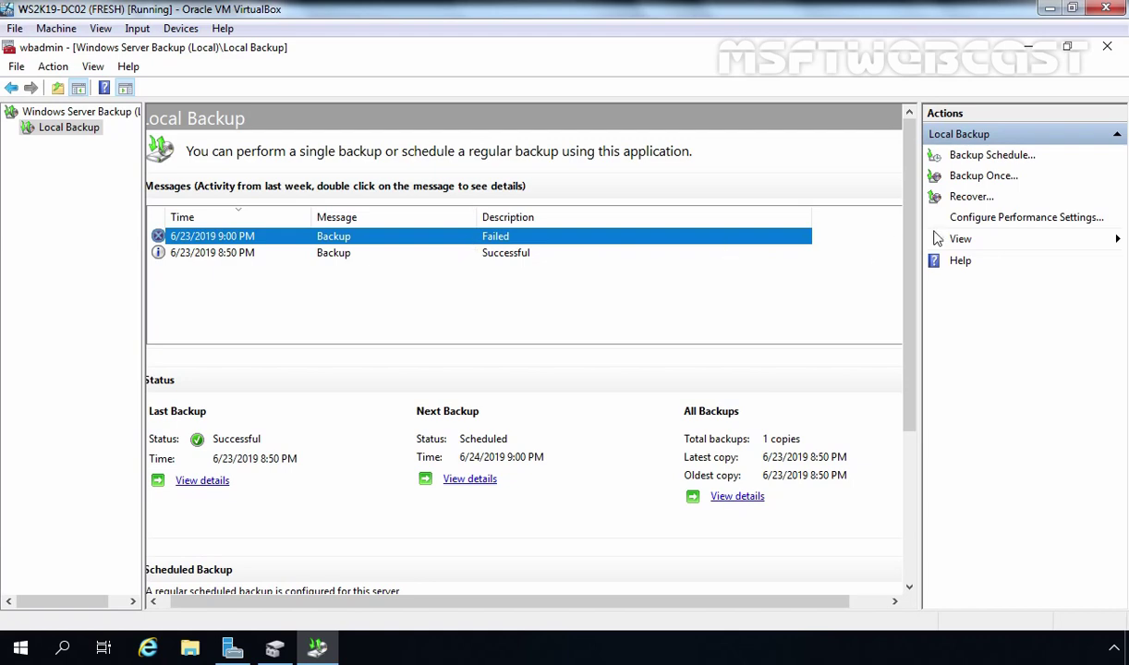
# Step: Start another one-time backup with different options and a custom backup configuration
pyautogui.click(975, 175)
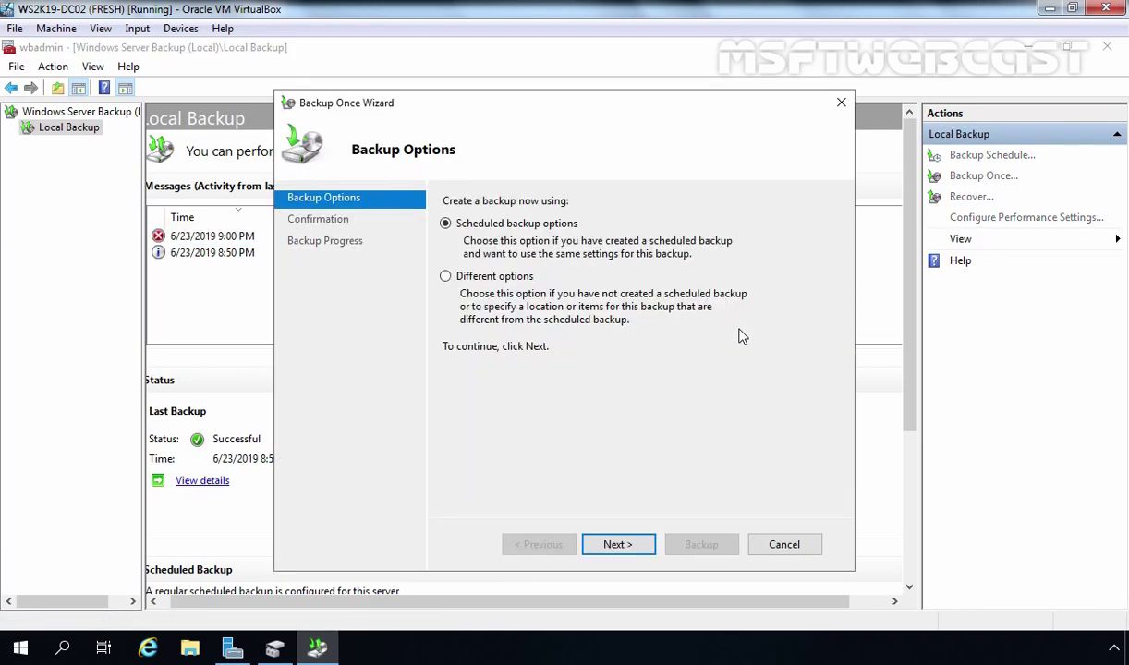
pyautogui.click(492, 276)
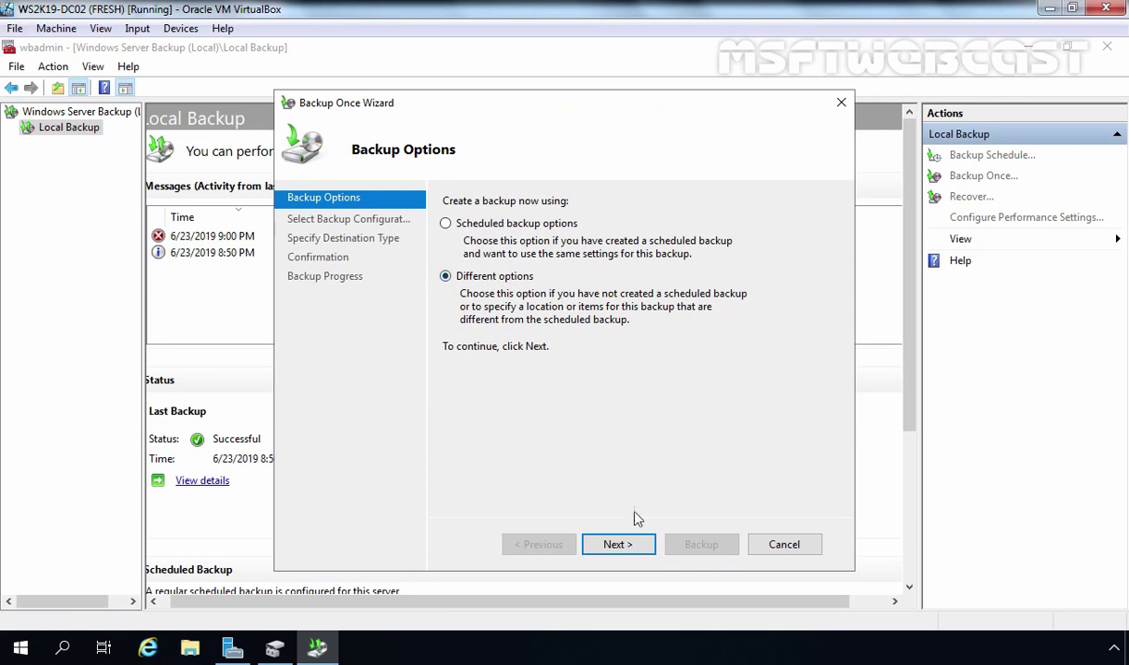
pyautogui.click(618, 545)
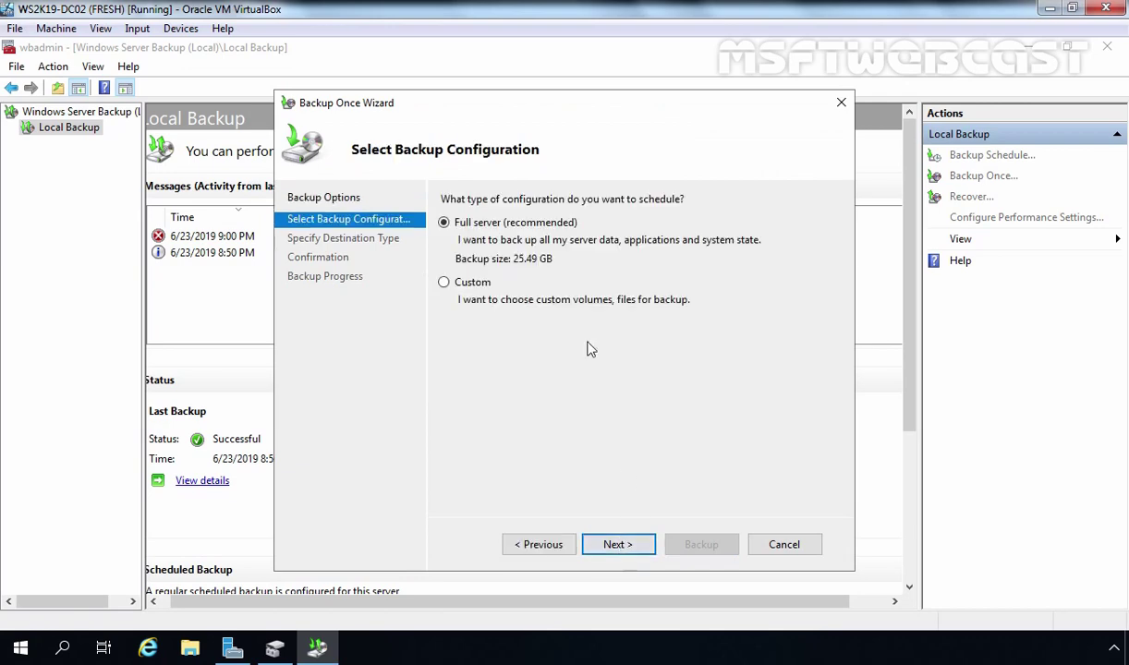
pyautogui.click(458, 281)
pyautogui.click(633, 546)
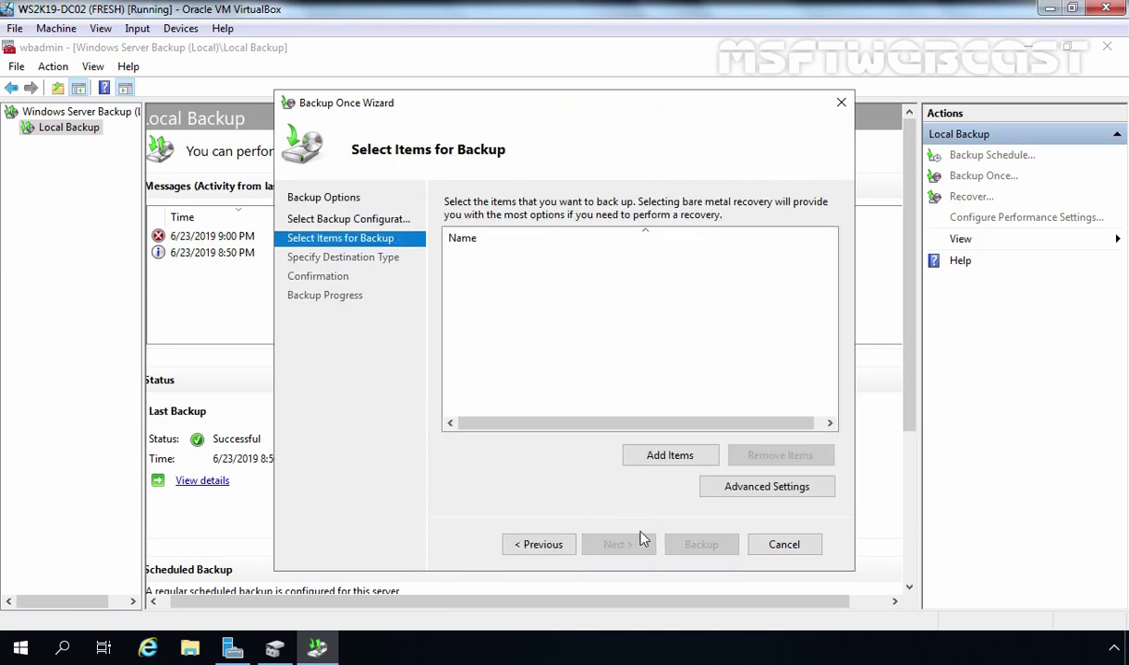
# Step: Add Bare metal recovery to the one-time backup's items, including System state, System Reserved and Local disk (C:)
pyautogui.click(676, 457)
pyautogui.click(363, 266)
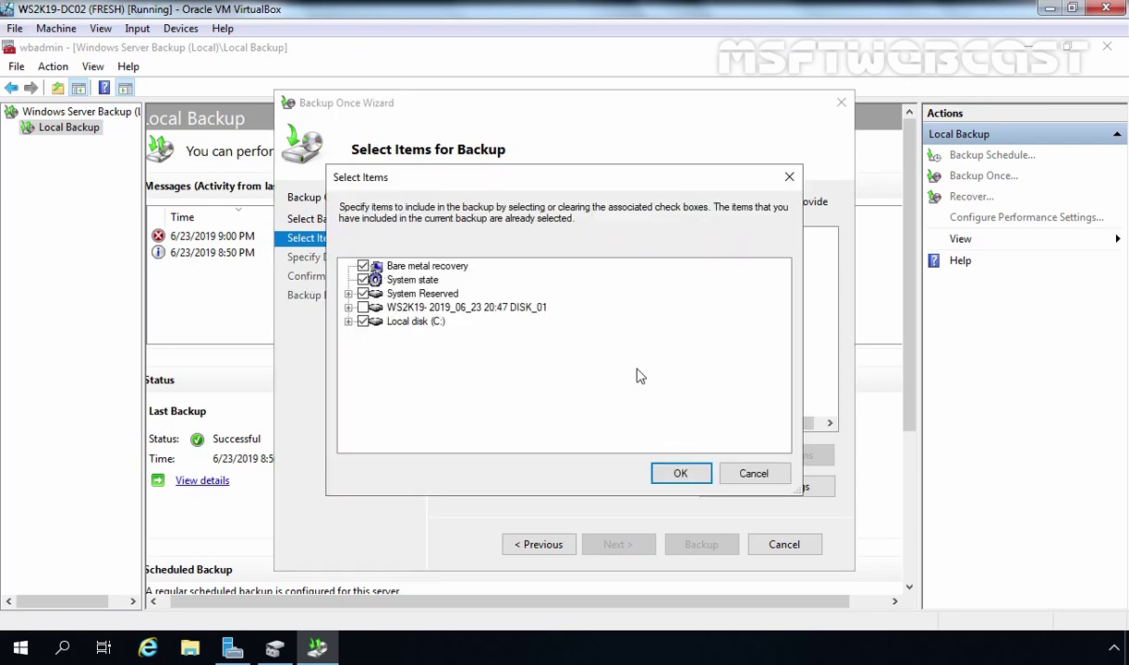
pyautogui.click(675, 471)
# Step: Set the one-time backup's Volume Shadow Copy type to VSS full Backup and proceed to the destination type
pyautogui.click(745, 487)
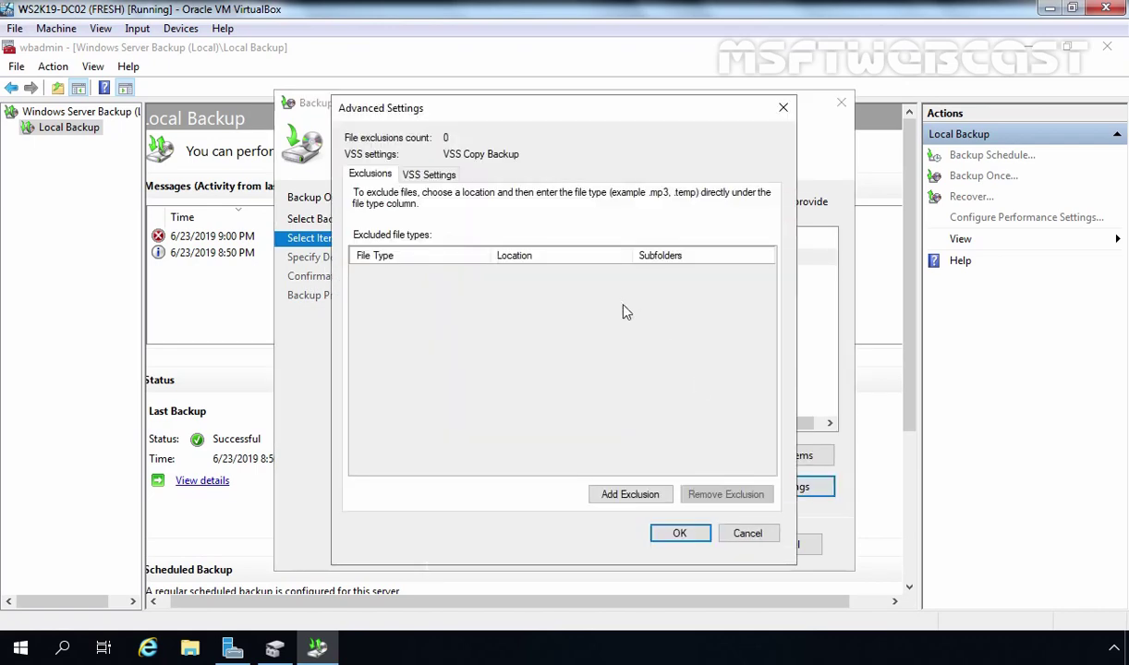
pyautogui.click(429, 174)
pyautogui.click(356, 213)
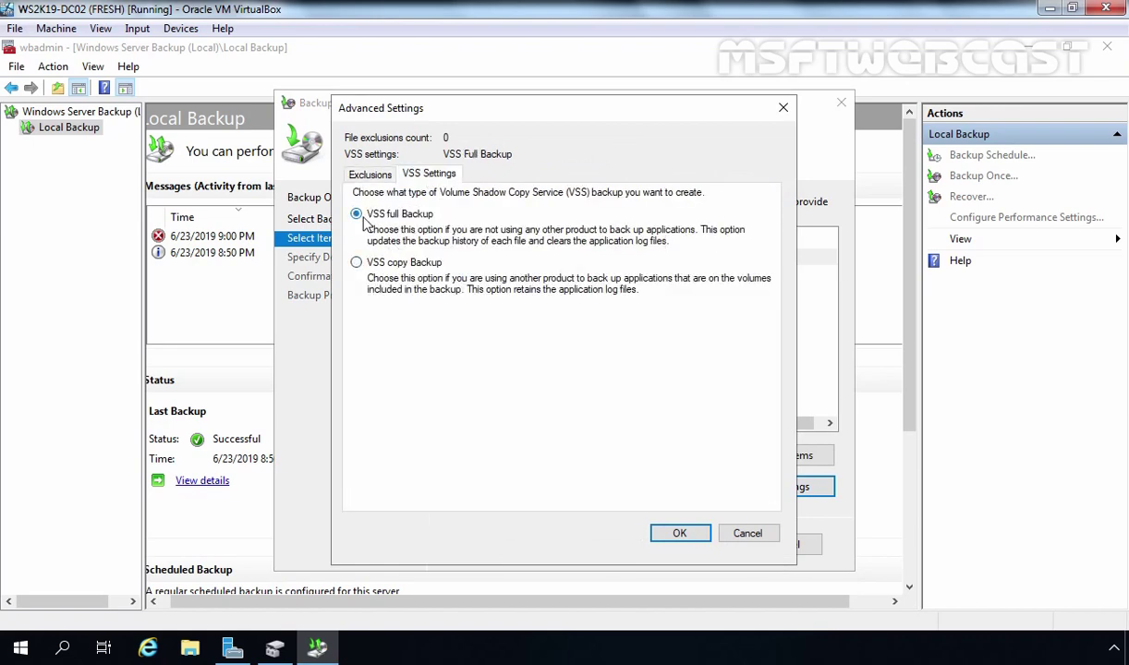
pyautogui.click(678, 533)
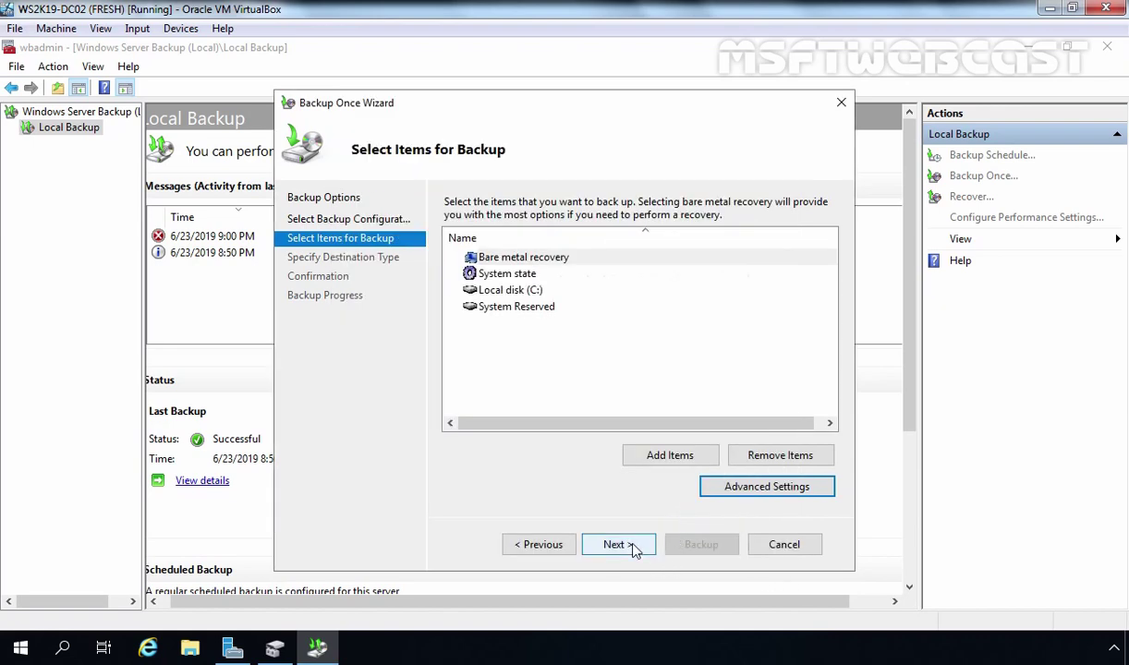
pyautogui.click(632, 544)
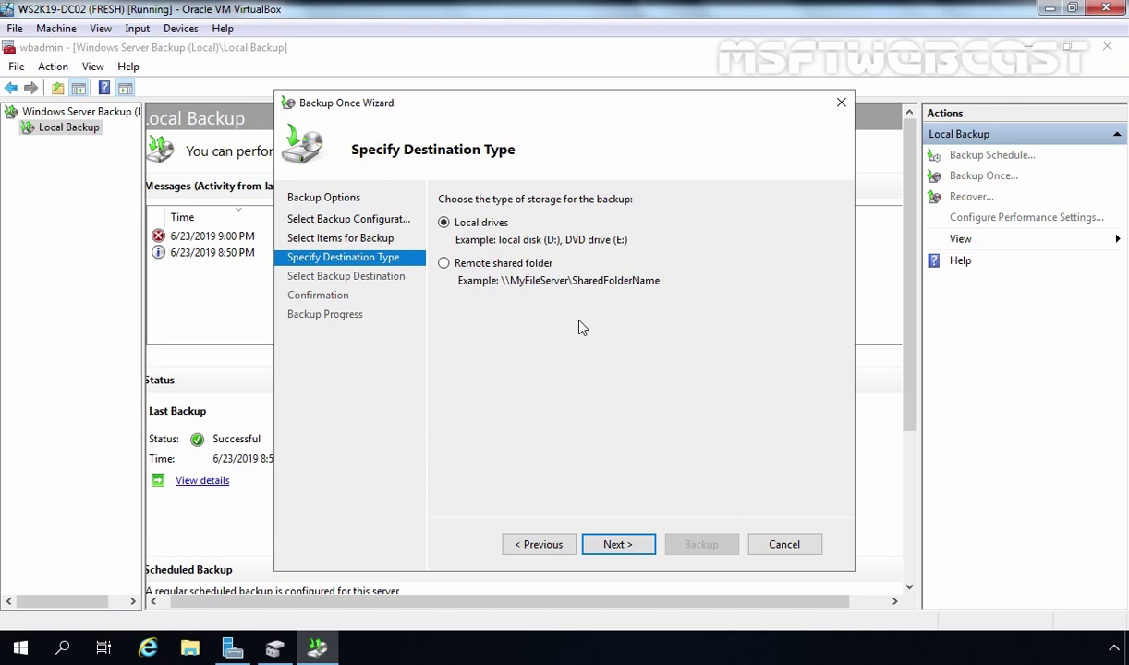
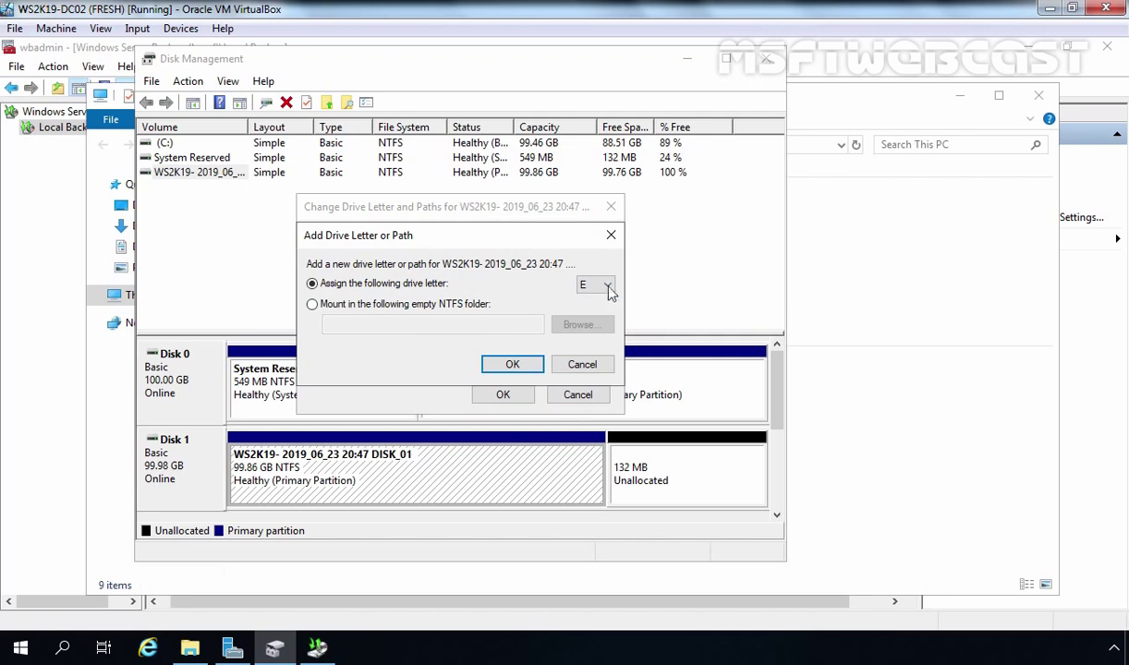
# Step: Assign drive letter E to the backup volume on disk 1 in Disk Management
pyautogui.click(512, 364)
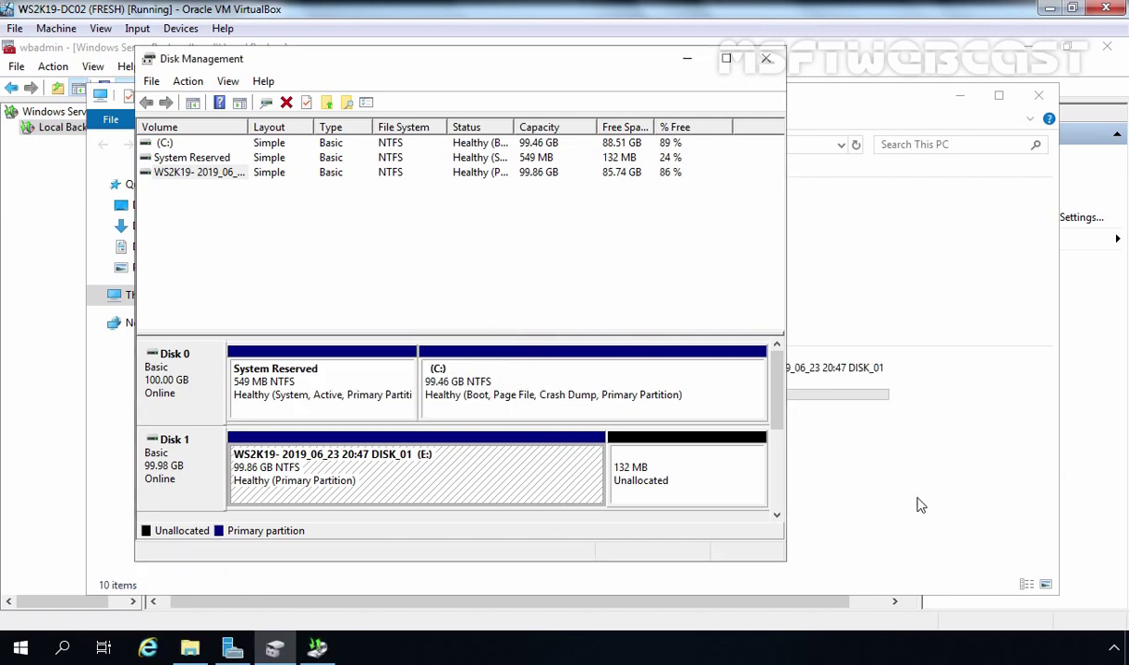
pyautogui.hotkey('alt', 'F4')
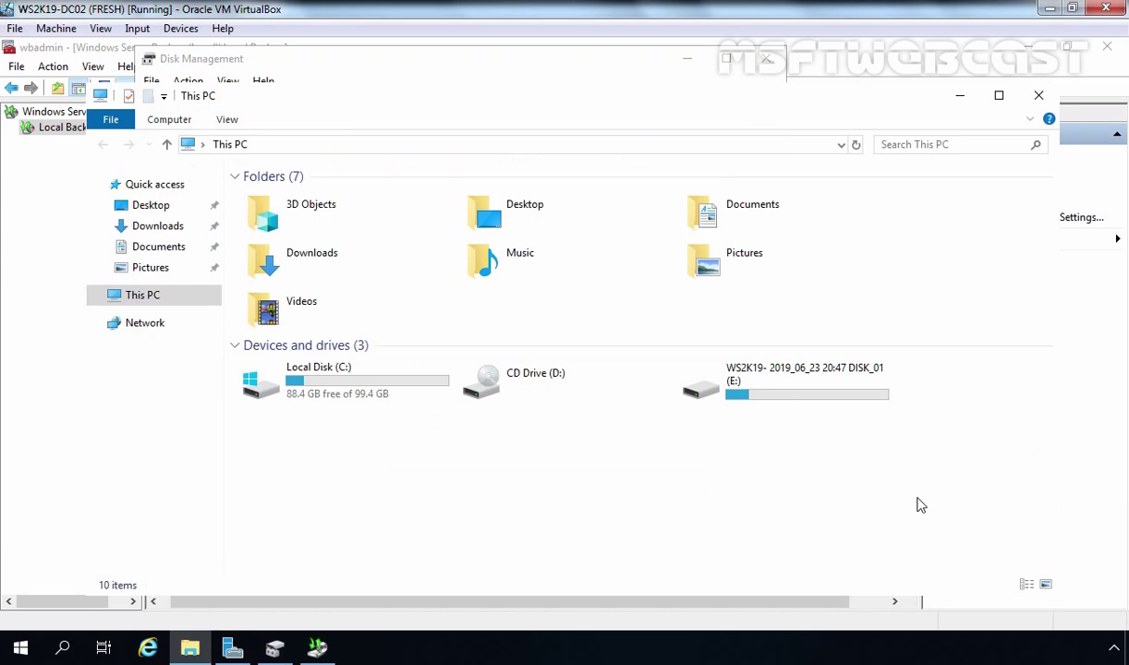
pyautogui.doubleClick(709, 383)
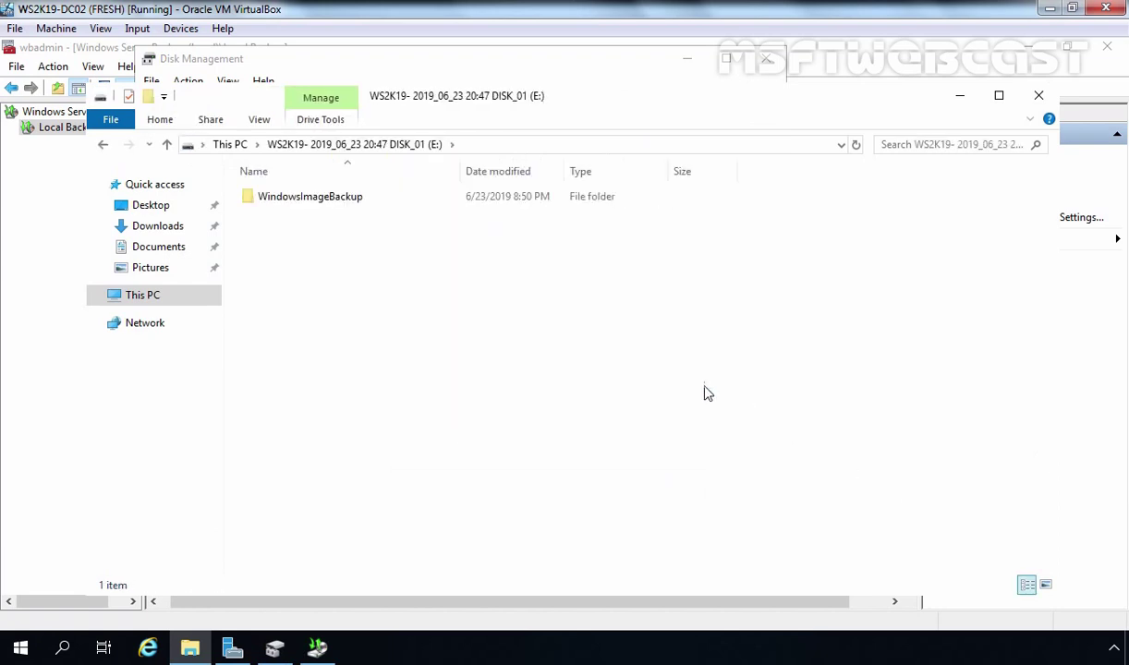
pyautogui.doubleClick(301, 199)
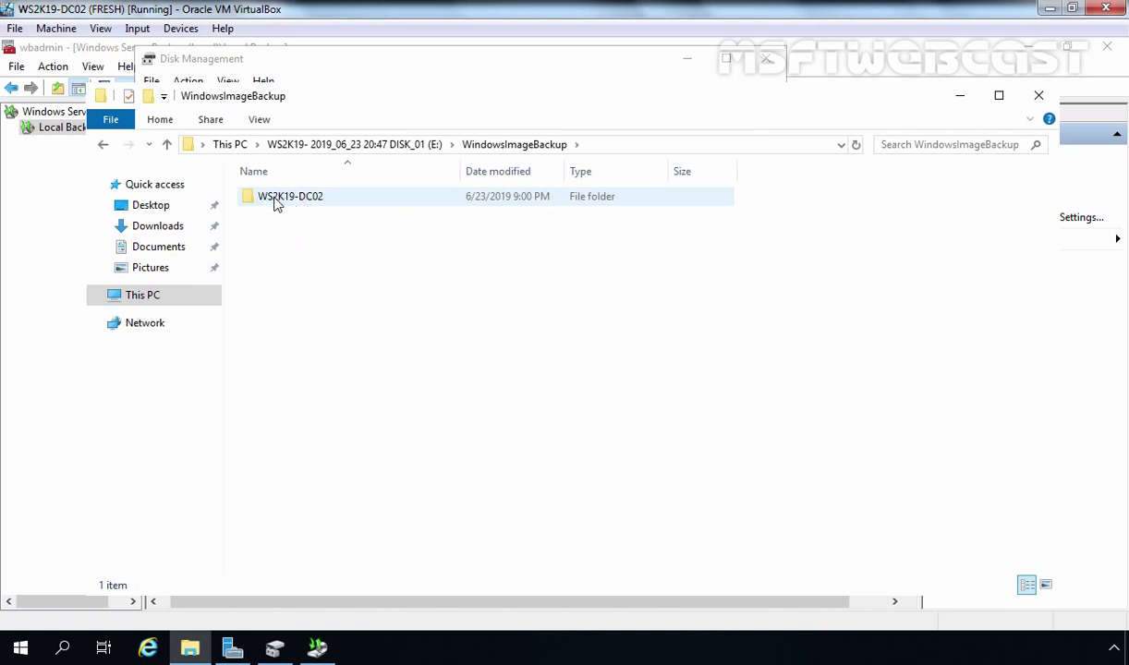
pyautogui.doubleClick(282, 203)
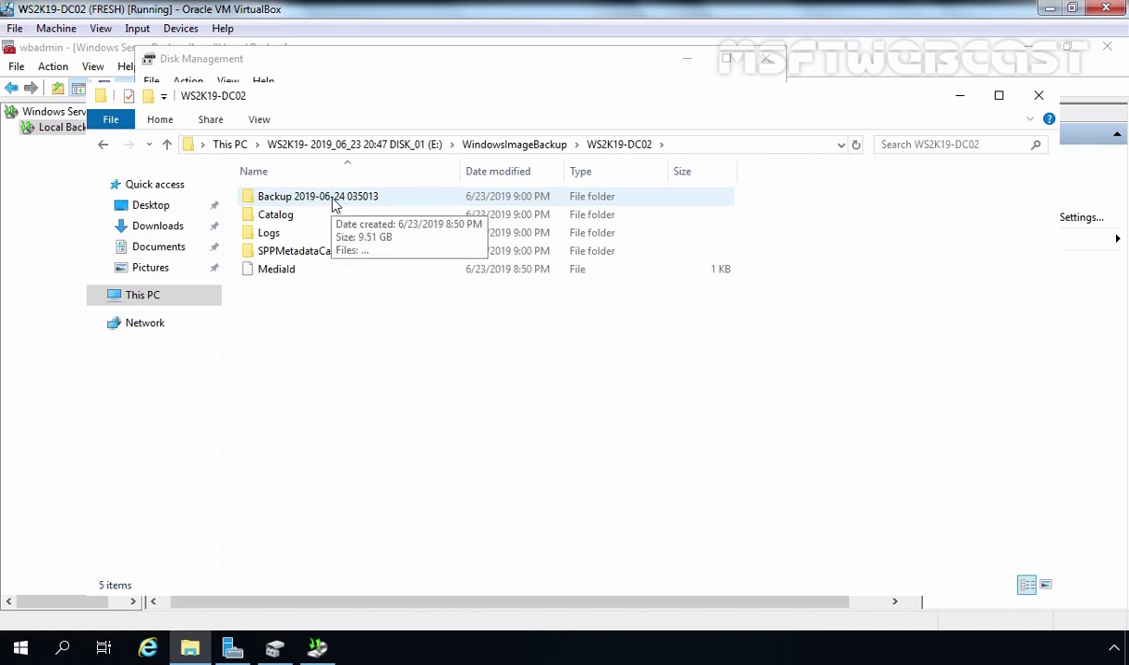
pyautogui.doubleClick(335, 205)
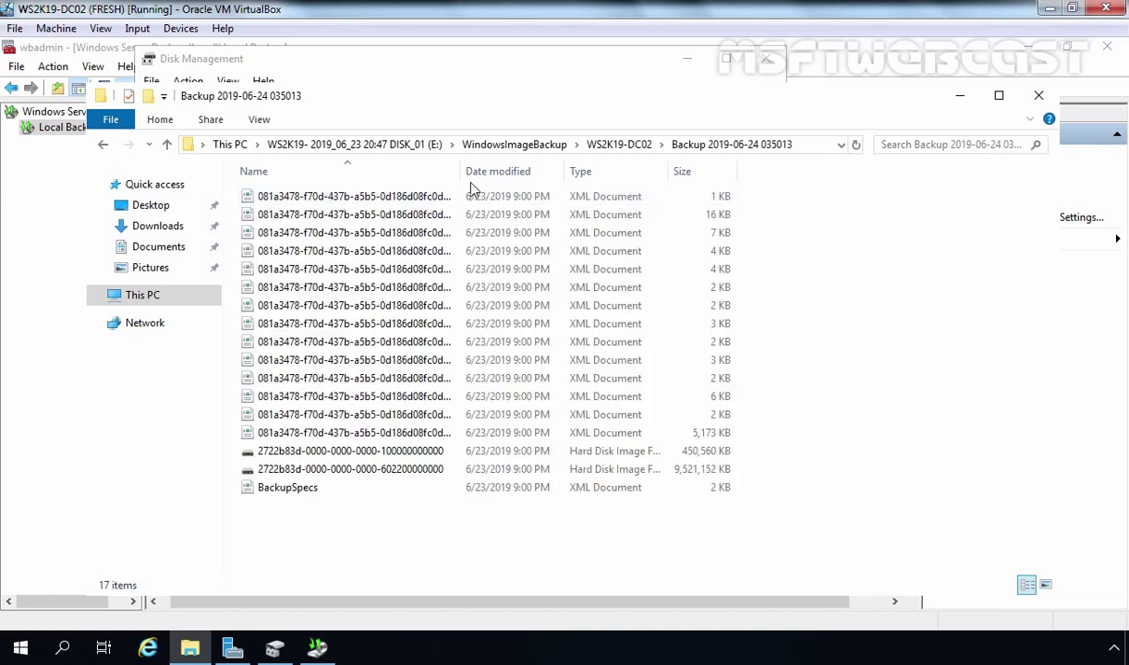
pyautogui.moveTo(459, 185); pyautogui.dragTo(735, 188)
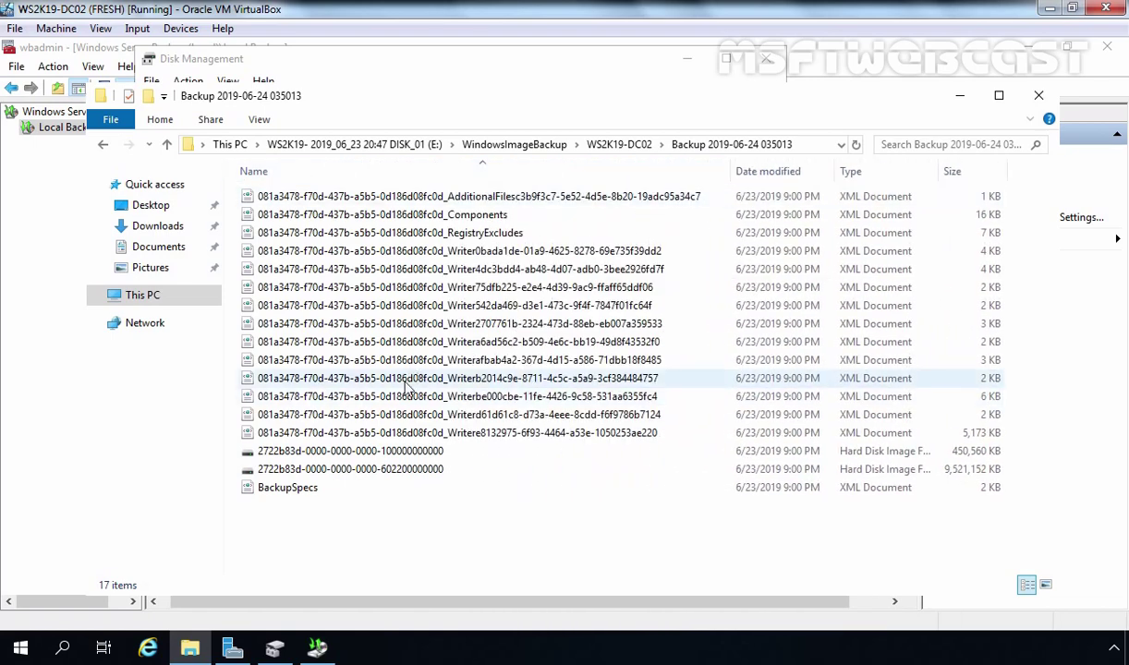
# Step: Turn off Hide extensions for known file types in the Folder Options and apply the change
pyautogui.click(258, 119)
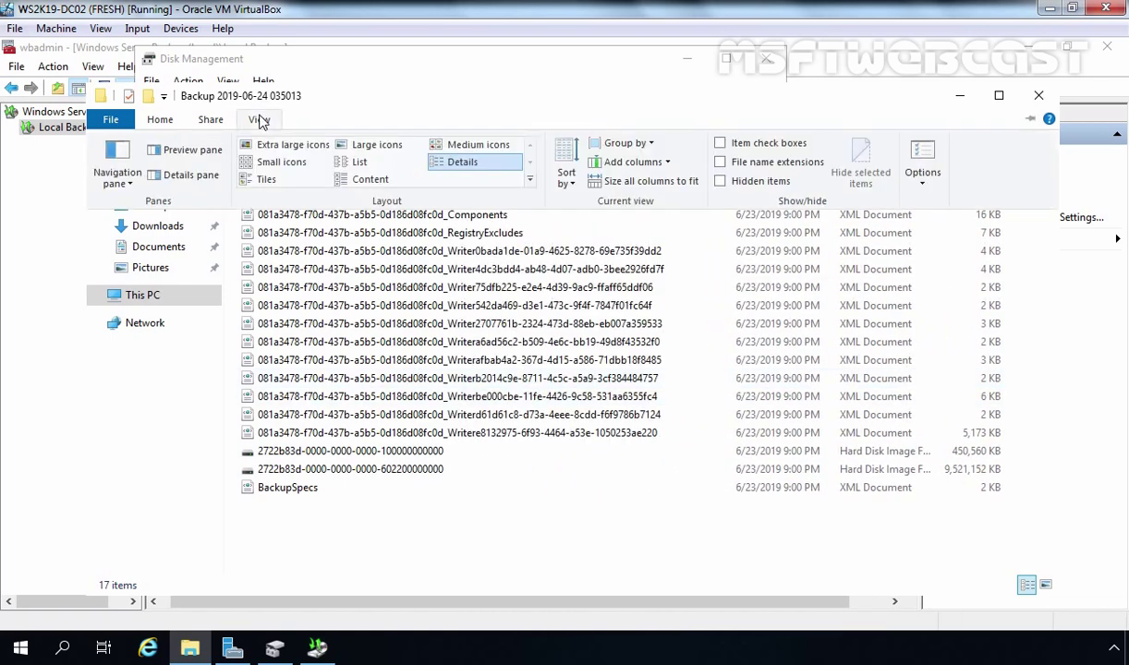
pyautogui.click(924, 159)
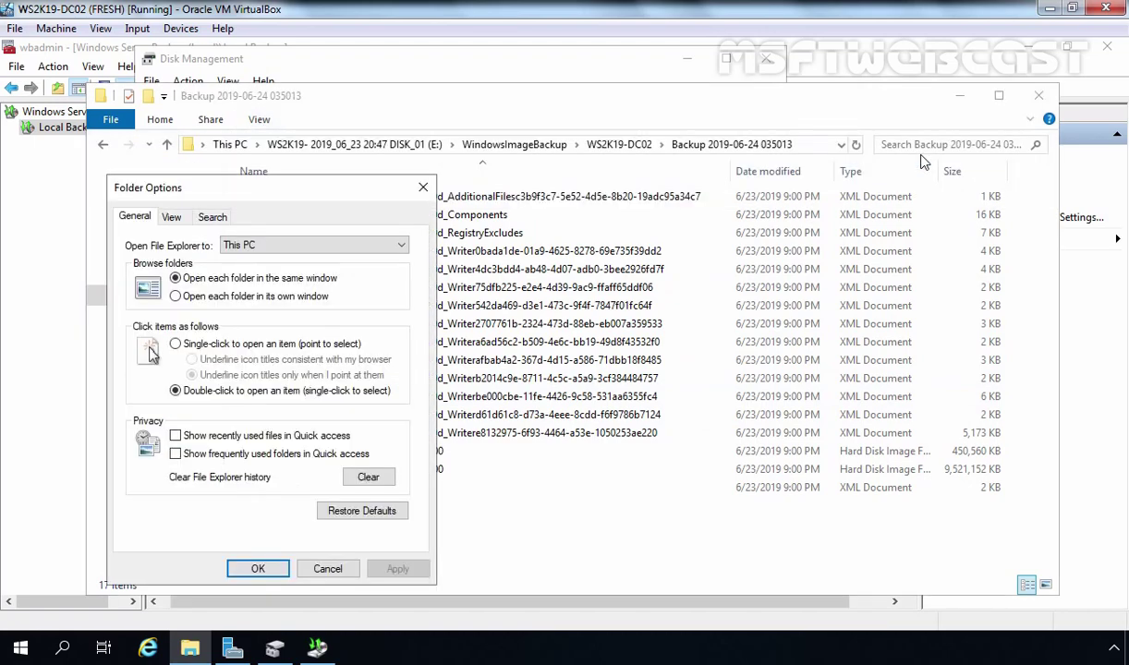
pyautogui.click(171, 217)
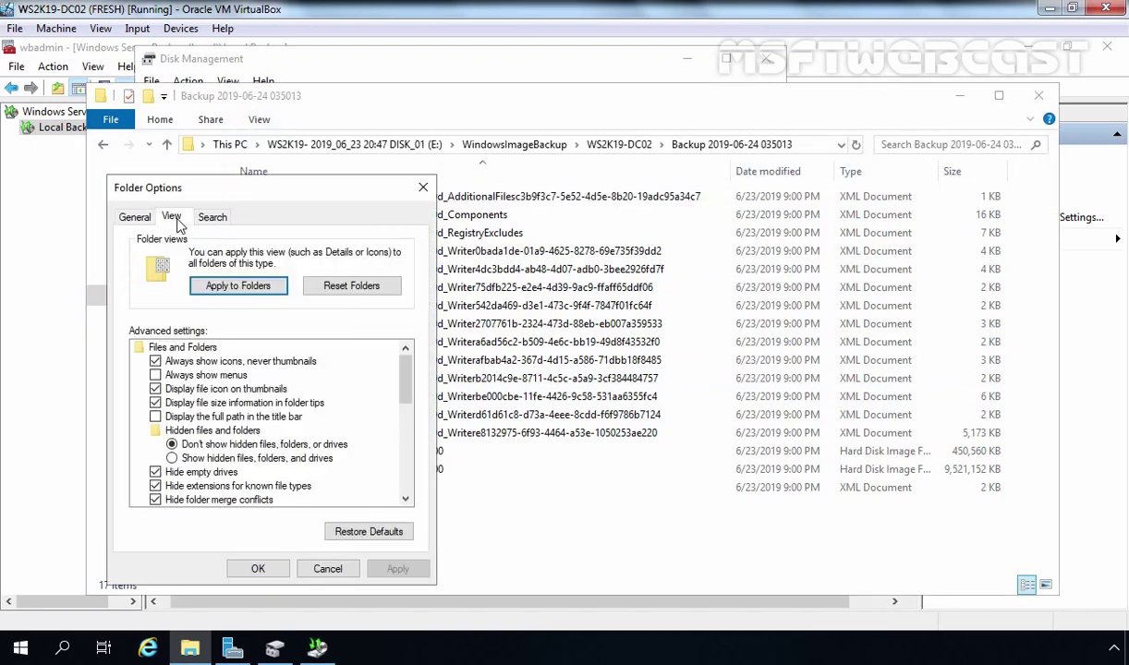
pyautogui.click(207, 485)
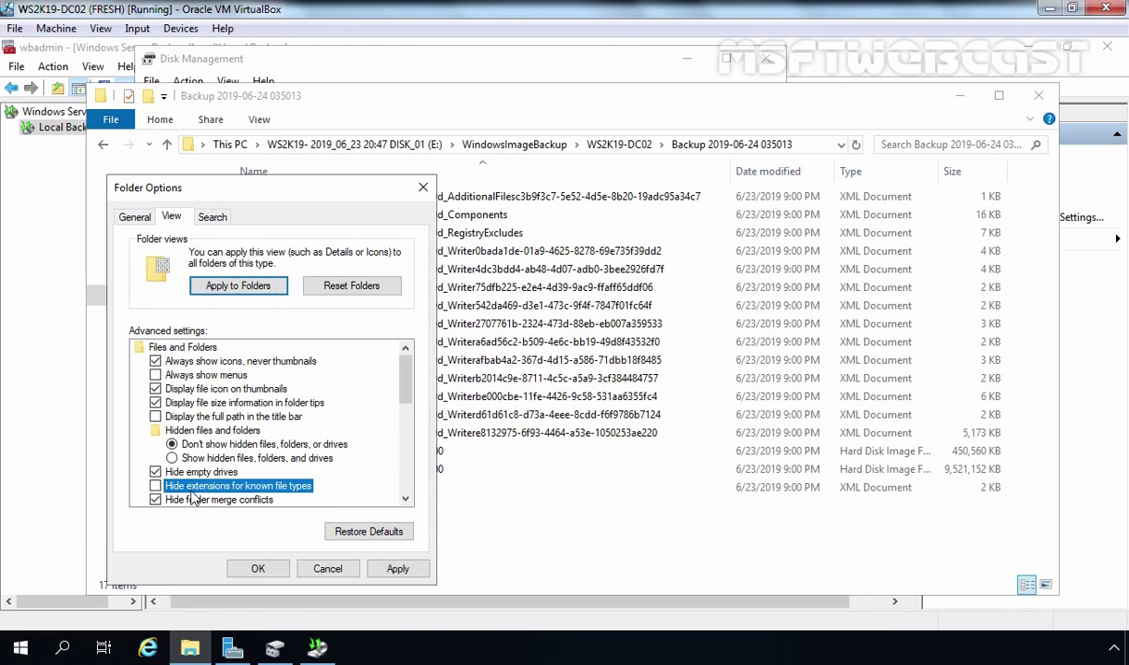
pyautogui.click(397, 569)
pyautogui.click(258, 569)
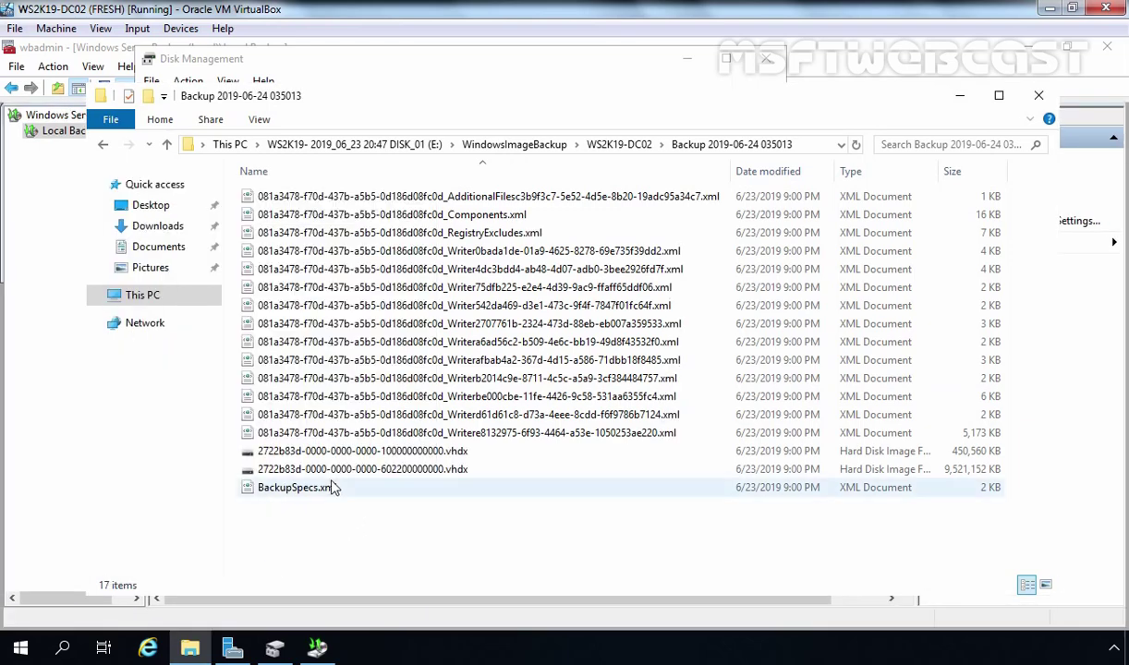
# Step: Compare the two .vhdx image files in the backup folder with the System Reserved and C: volumes of disk 0 in Disk Management
pyautogui.click(265, 451)
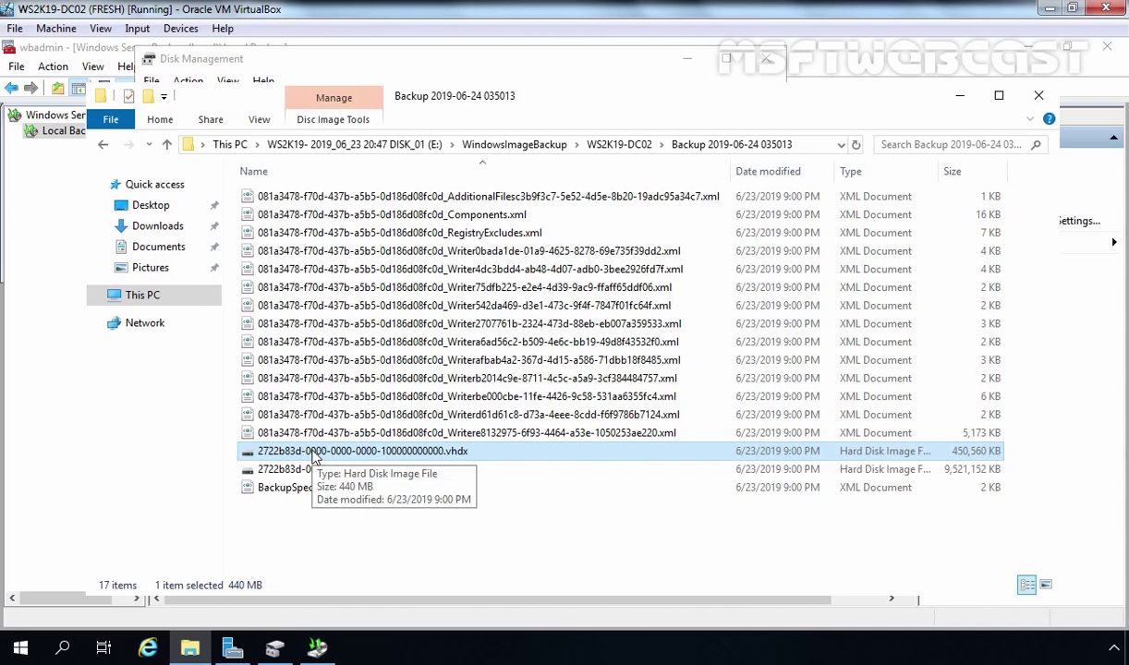
pyautogui.click(274, 647)
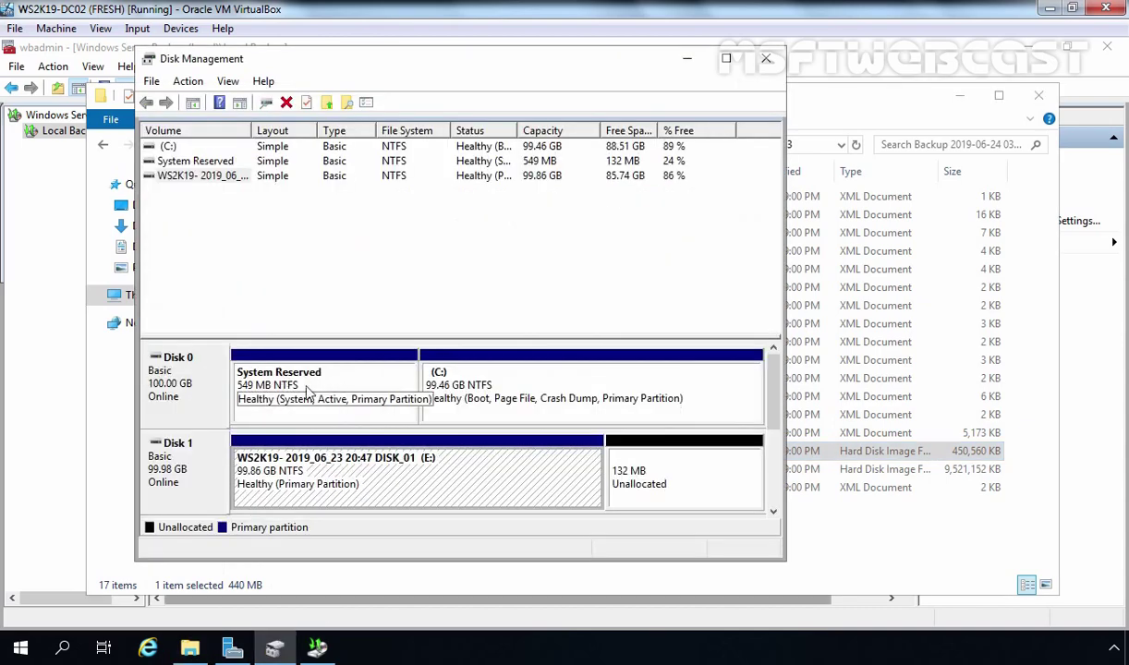
pyautogui.click(792, 507)
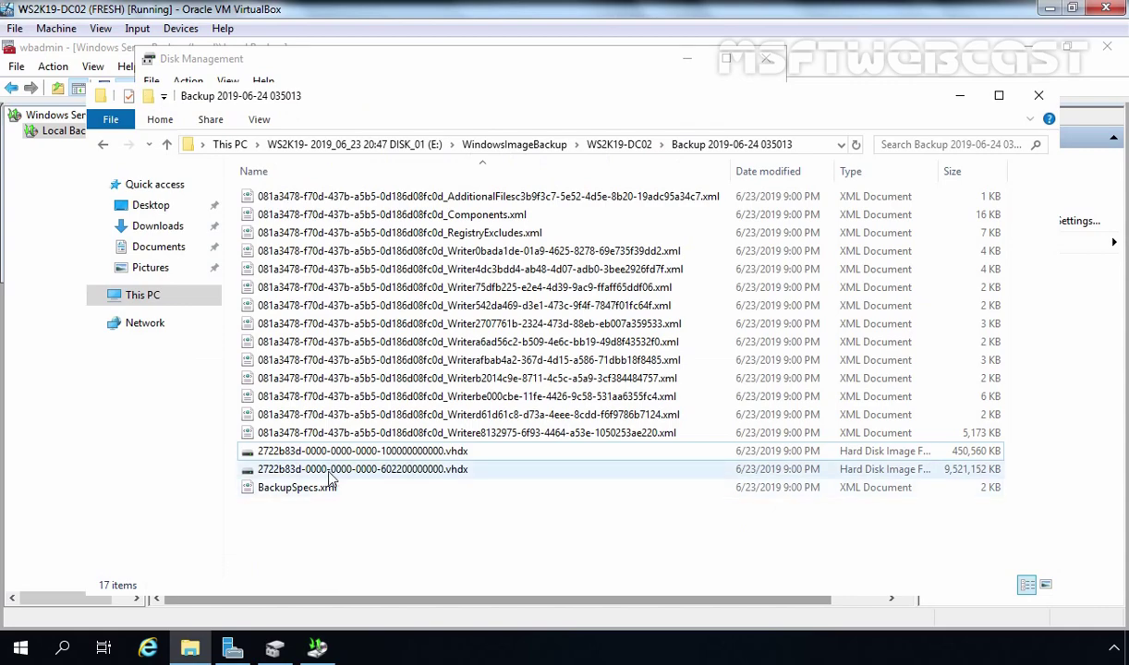
pyautogui.click(370, 469)
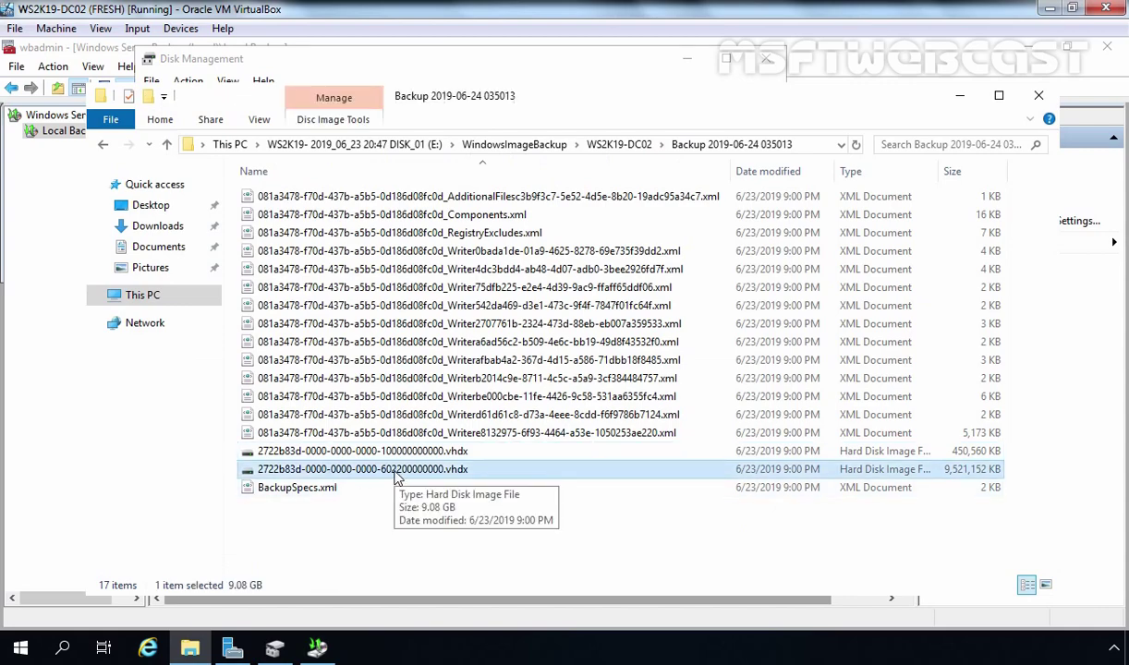
pyautogui.click(317, 649)
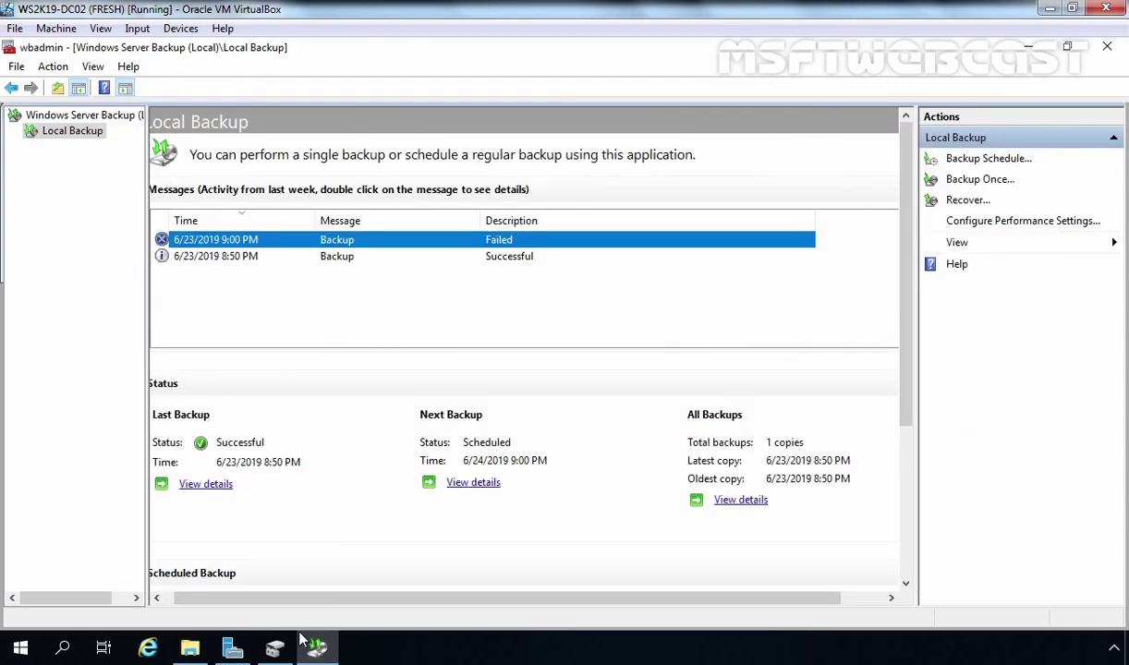
pyautogui.click(275, 648)
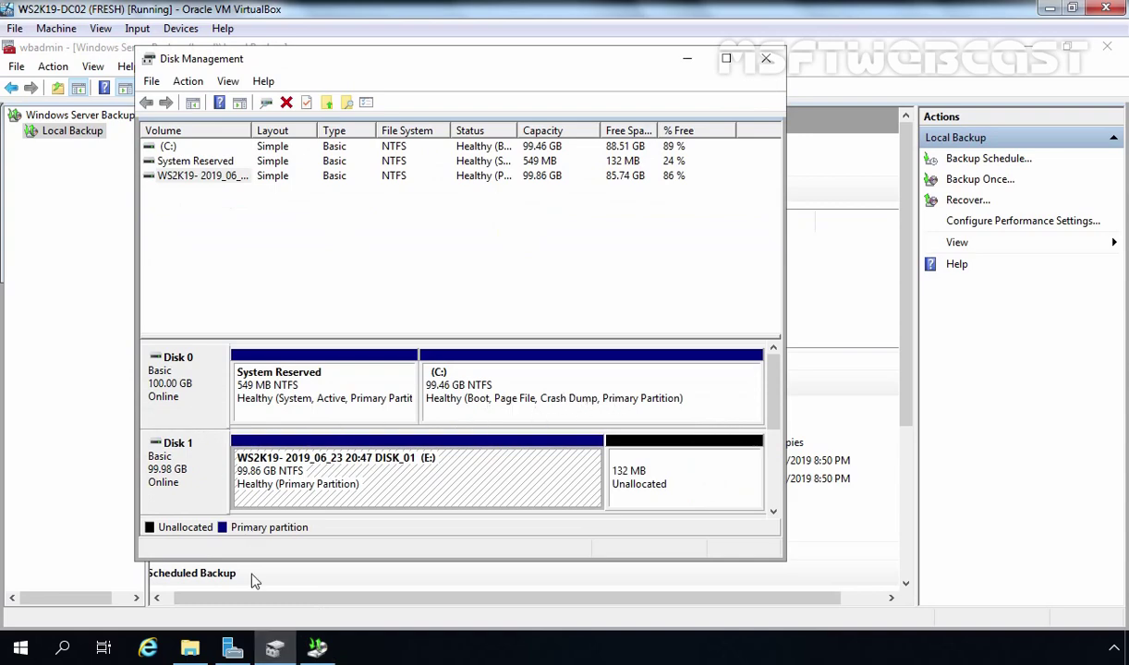
pyautogui.click(189, 649)
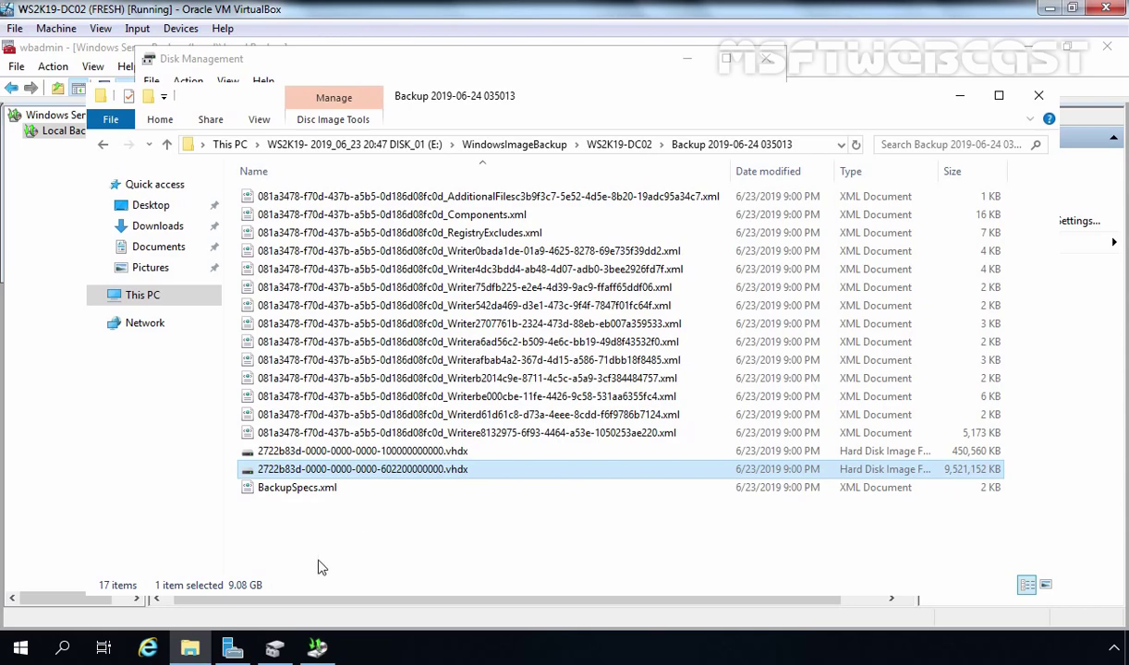
pyautogui.click(274, 650)
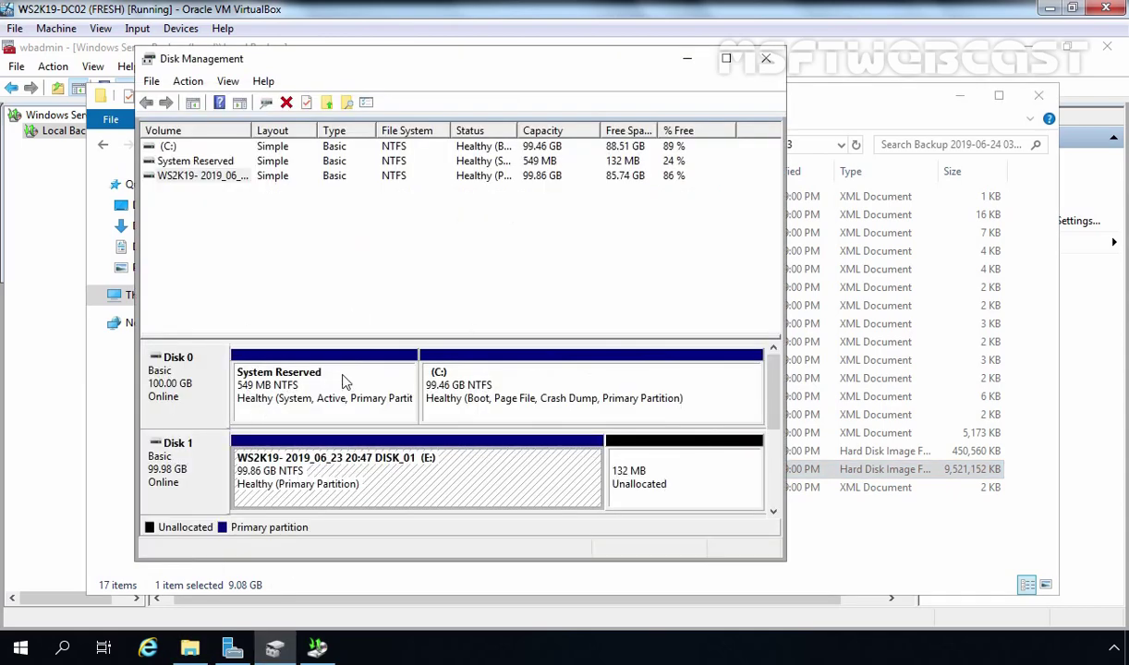
pyautogui.click(189, 650)
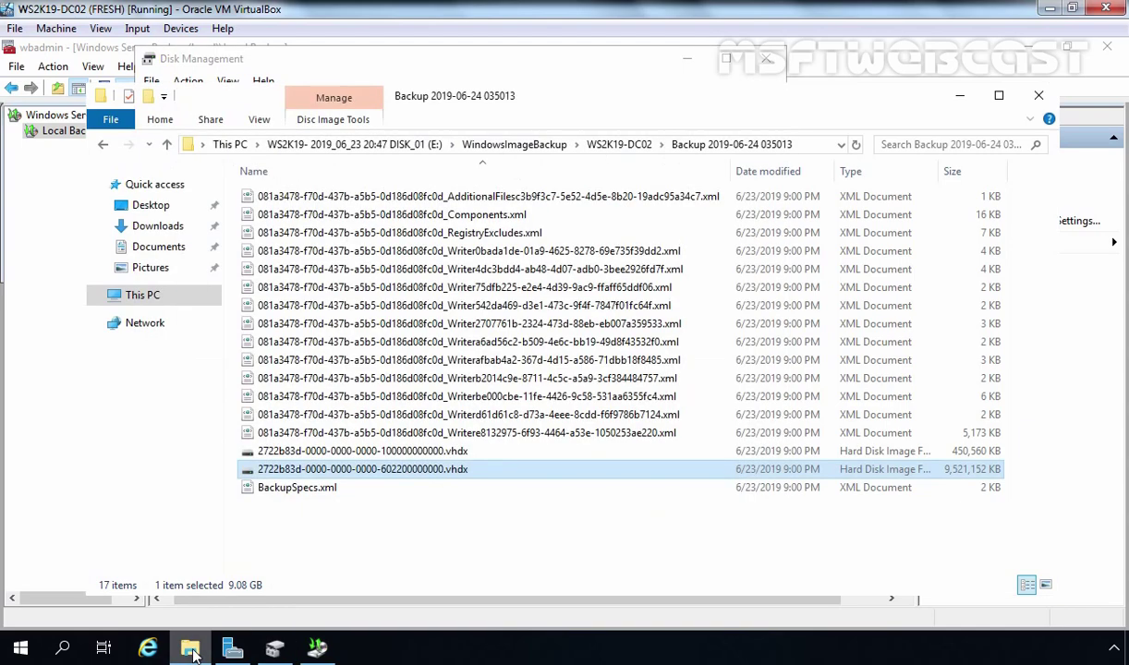
# Step: Close File Explorer, remove drive letter E from the backup volume on disk 1, and close Disk Management and Windows Server Backup
pyautogui.click(141, 295)
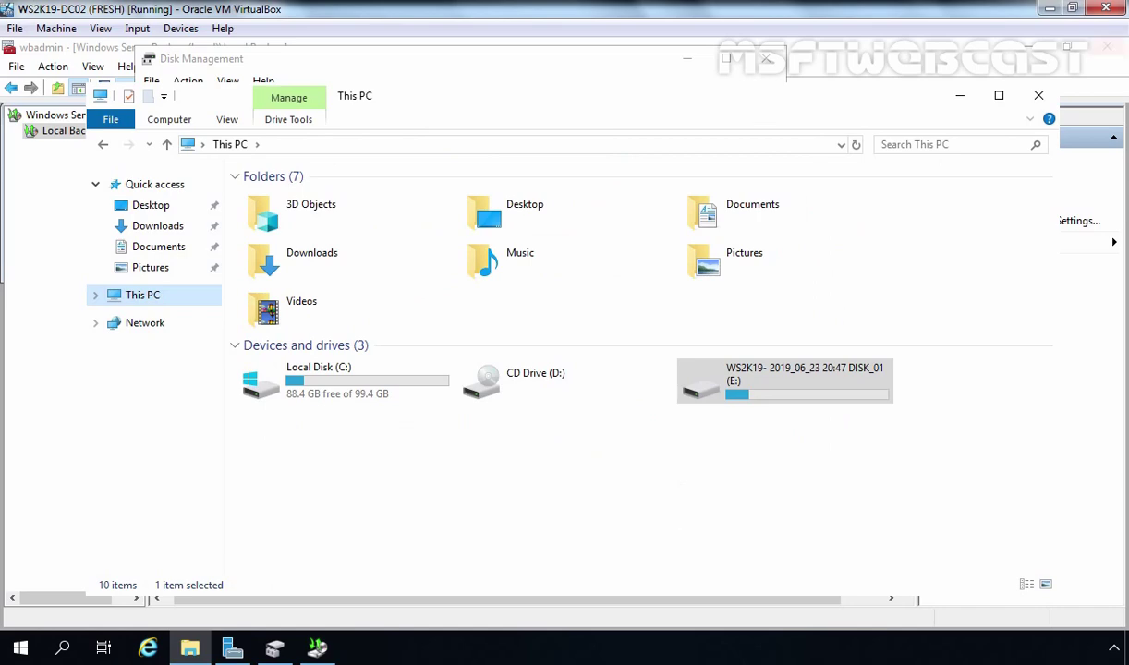
pyautogui.click(1039, 95)
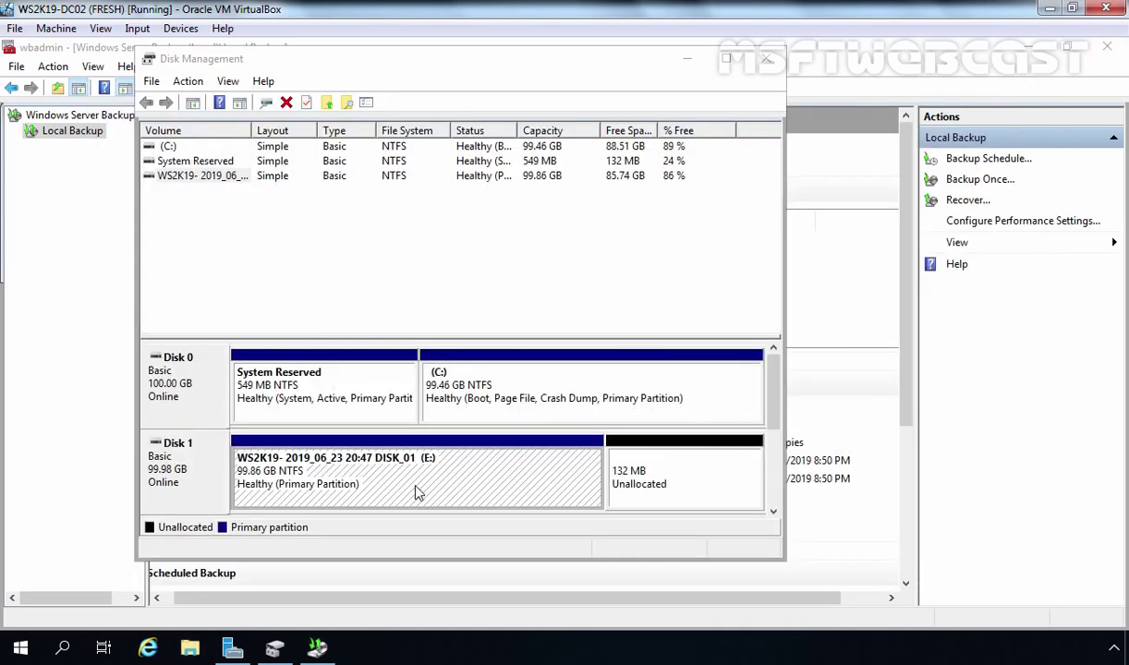
pyautogui.rightClick(397, 462)
pyautogui.click(472, 316)
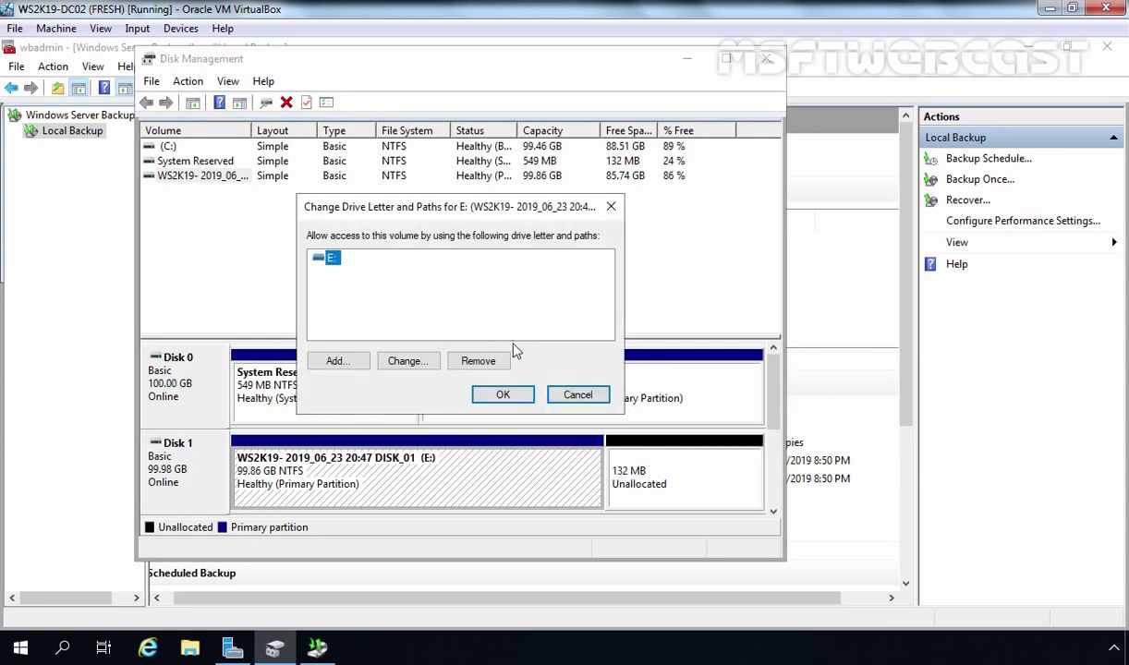
pyautogui.click(473, 361)
pyautogui.click(608, 410)
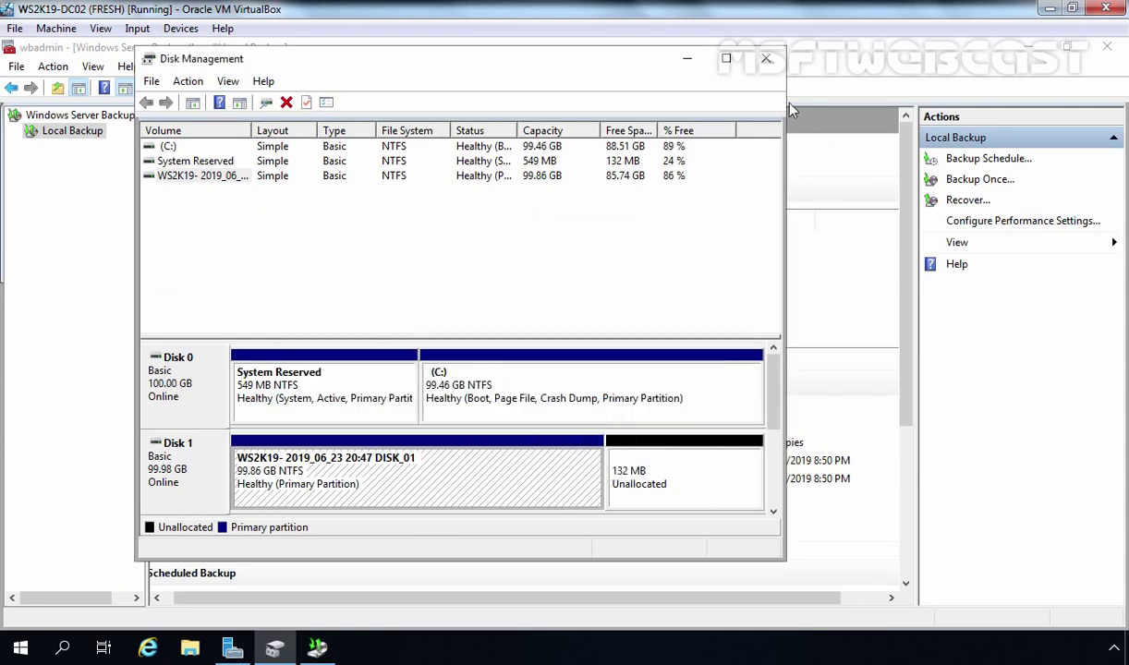
pyautogui.click(766, 59)
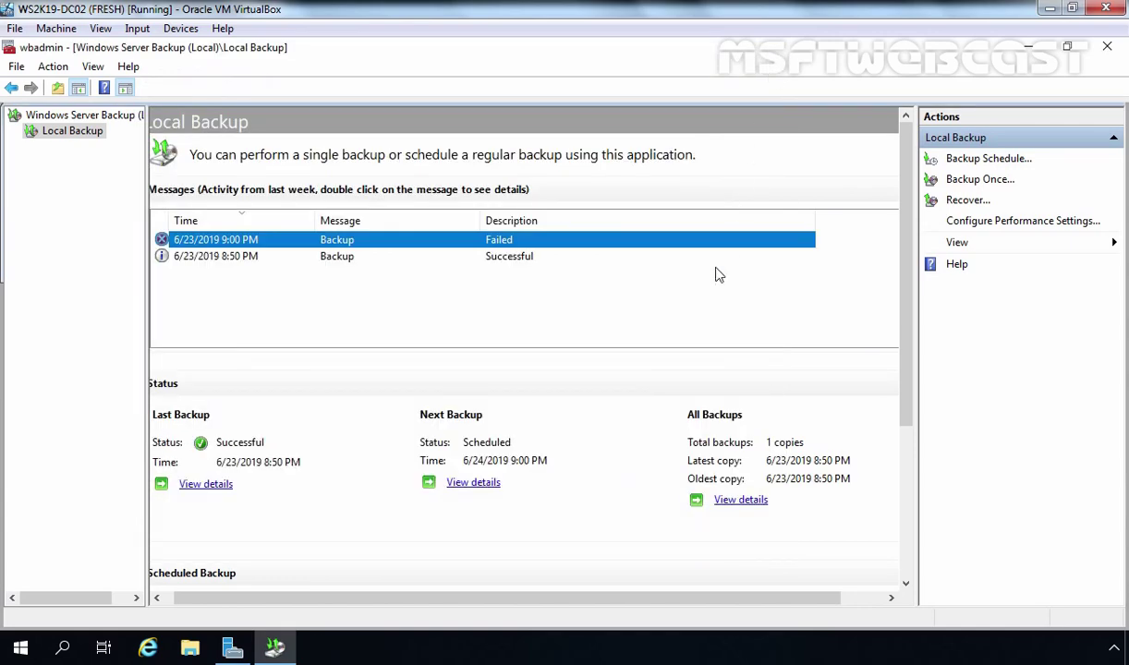
pyautogui.click(1107, 46)
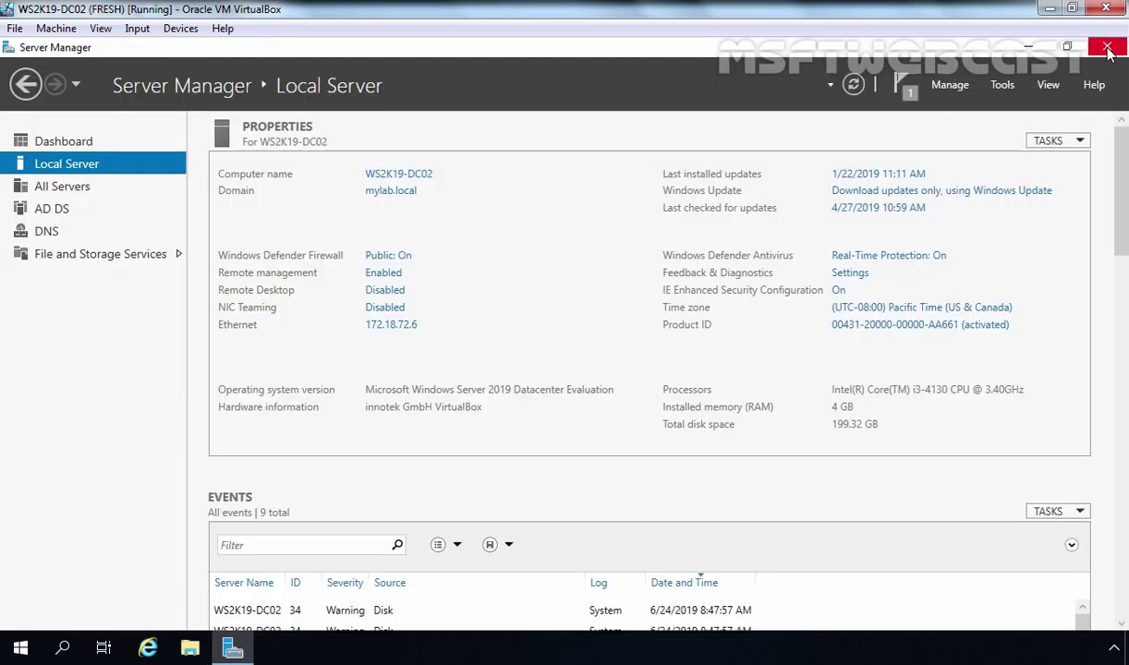